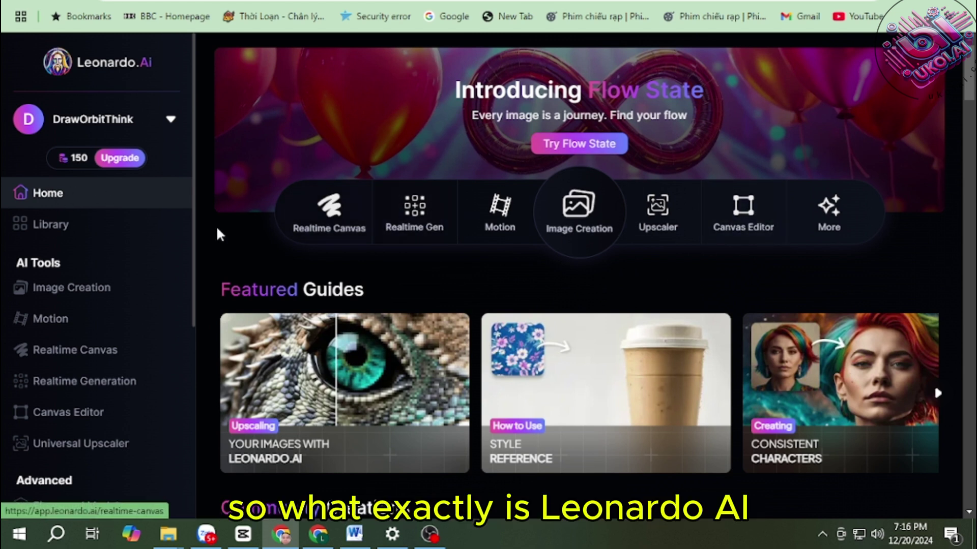
# - Browse the Library grid of past generations
pyautogui.click(51, 230)
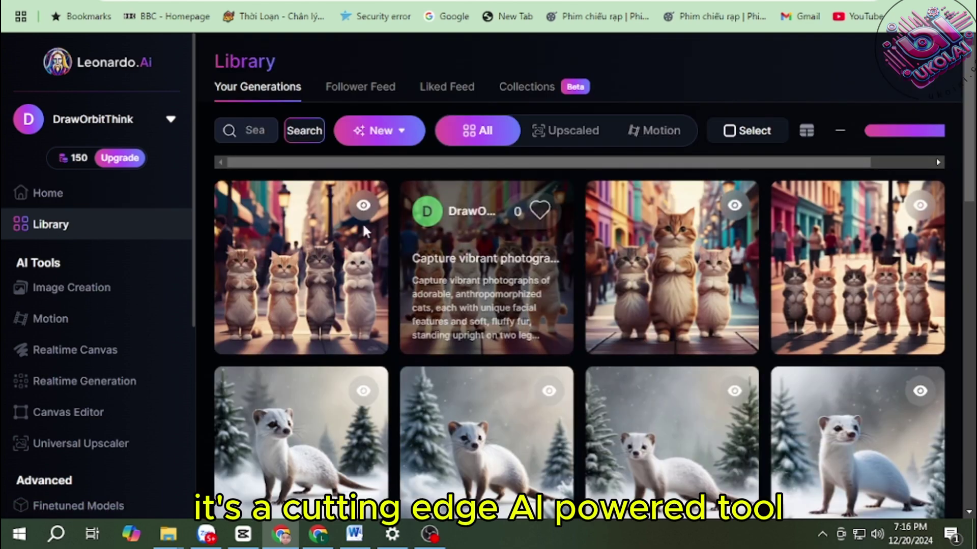
pyautogui.scroll(-3, 748, 336)
pyautogui.scroll(-10, 753, 329)
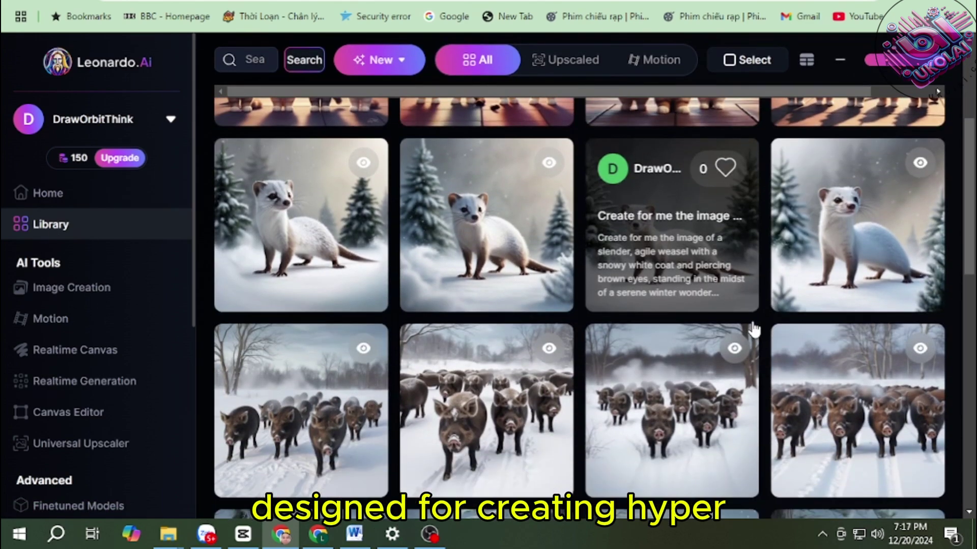
pyautogui.scroll(-4, 754, 336)
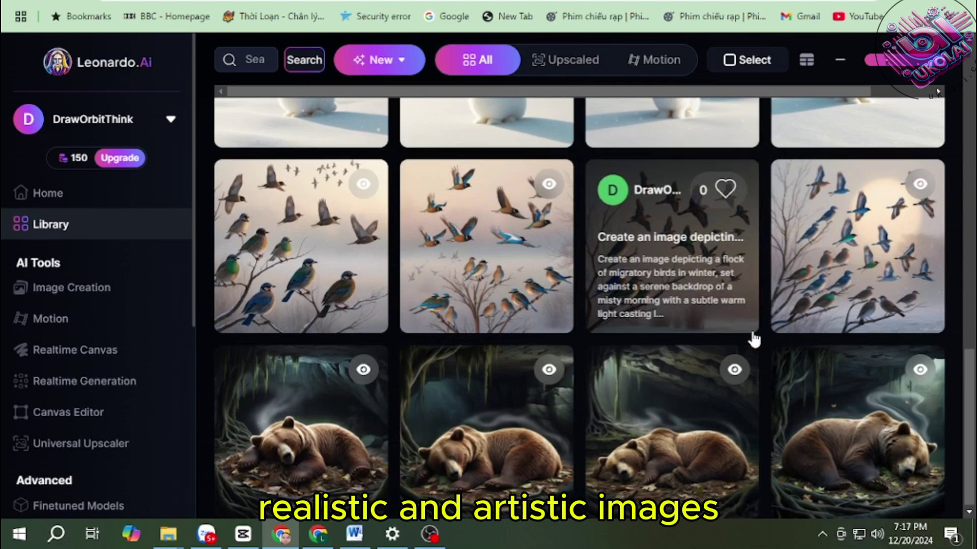
pyautogui.scroll(3, 754, 340)
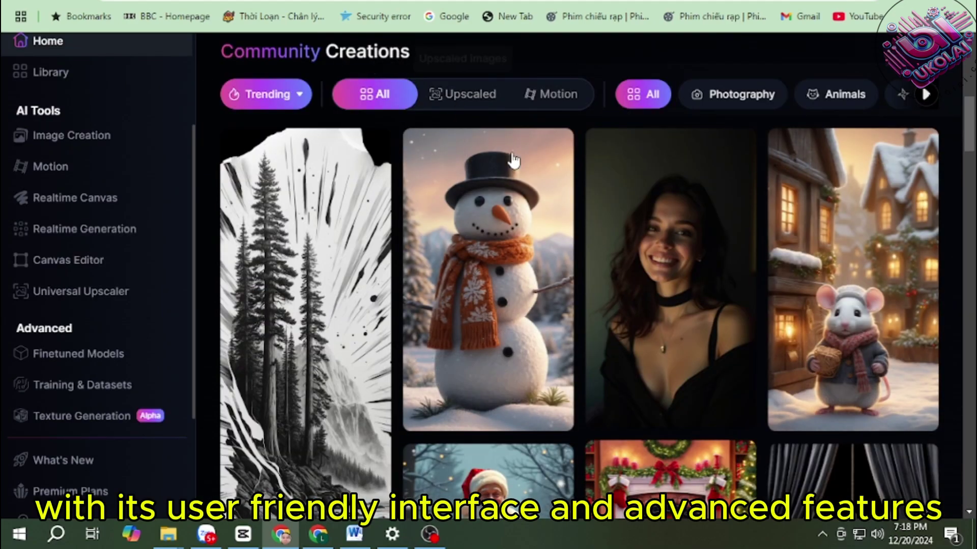
# - Scroll through the Community Creations feed, ending on the leonardo.ai site's Features menu
pyautogui.scroll(-5, 597, 214)
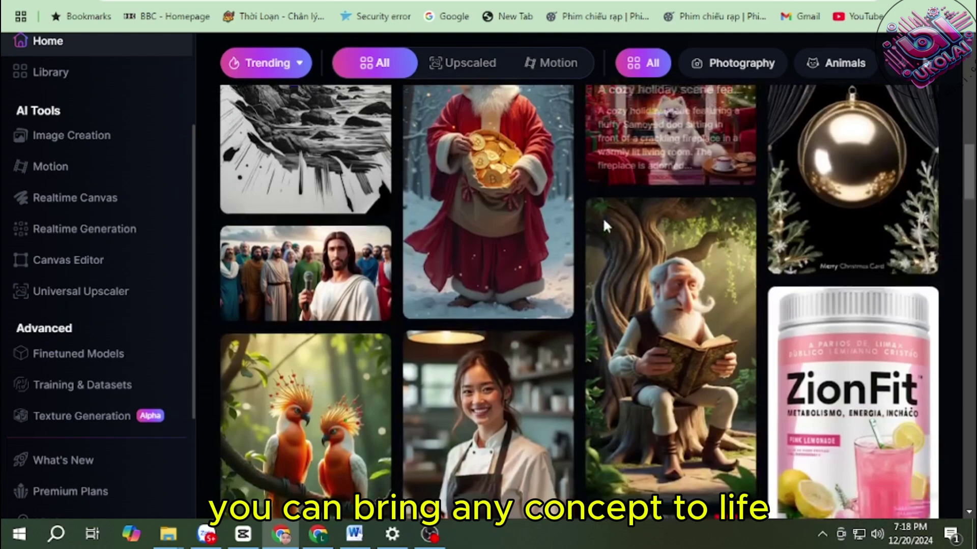
pyautogui.scroll(-5, 603, 225)
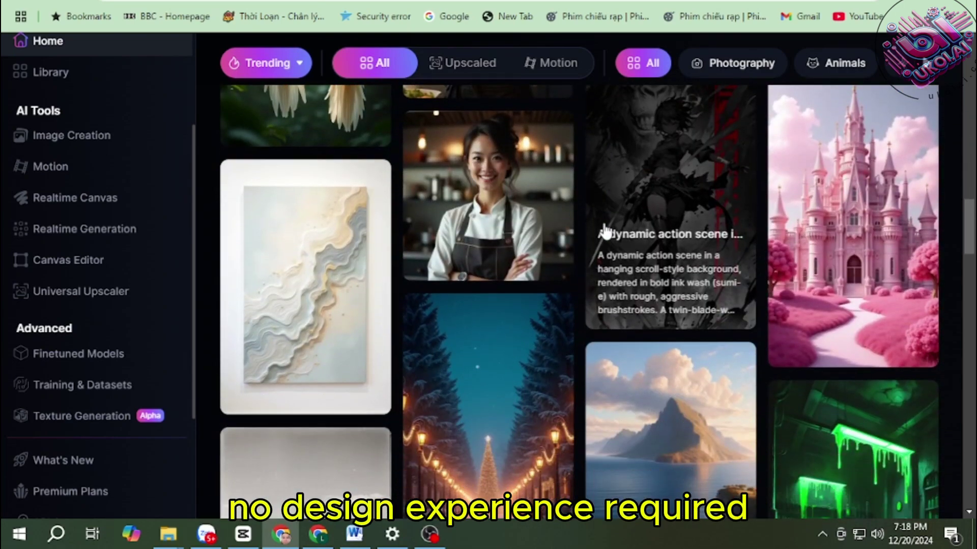
pyautogui.scroll(-2, 604, 232)
pyautogui.scroll(-7, 604, 232)
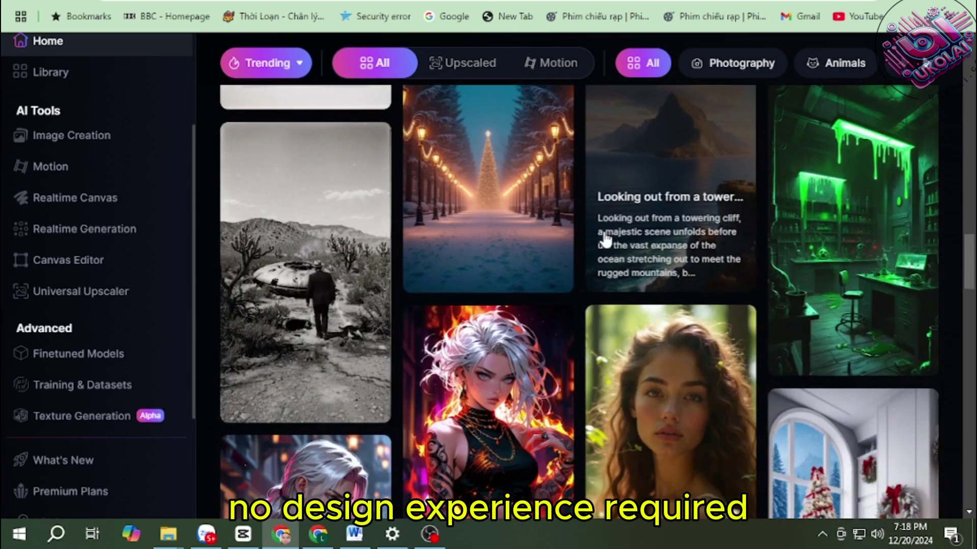
pyautogui.scroll(-10, 604, 245)
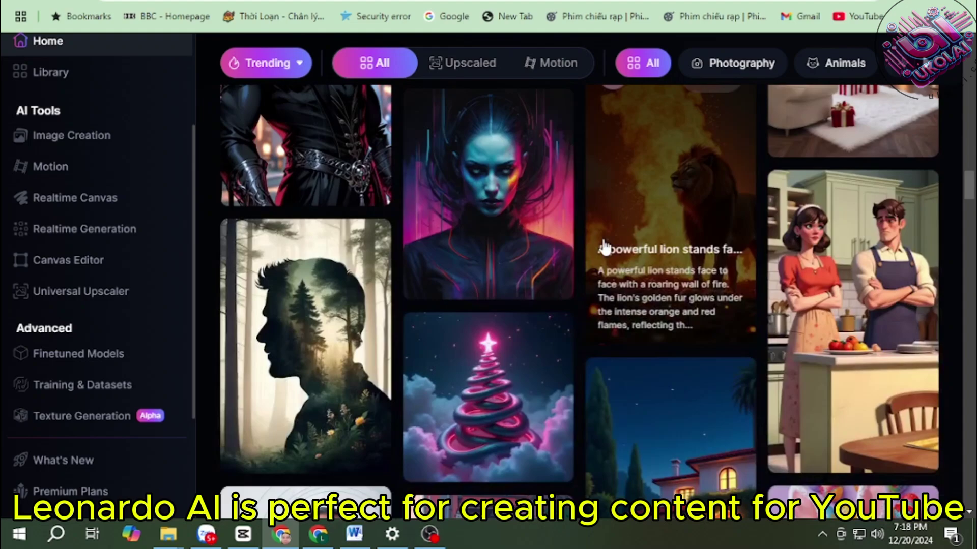
pyautogui.scroll(-10, 604, 247)
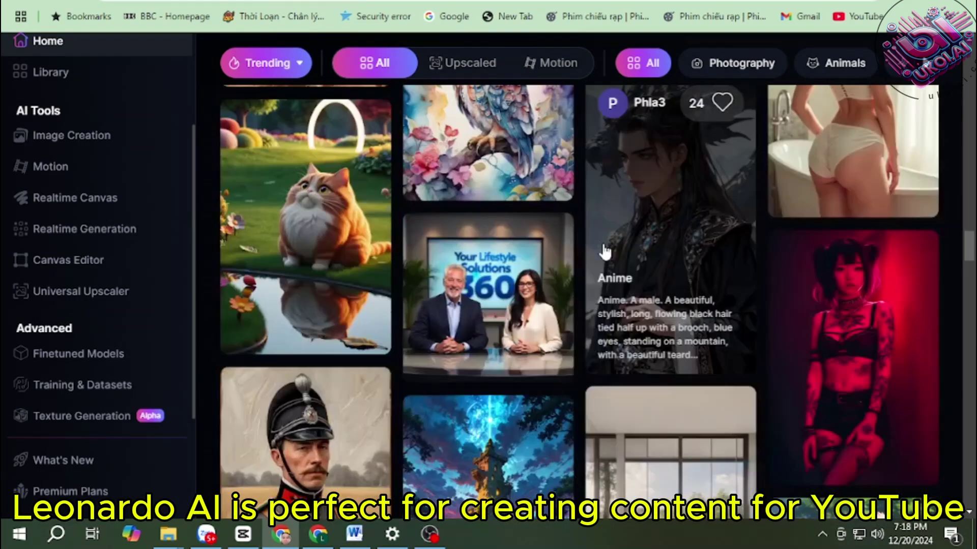
pyautogui.scroll(-8, 604, 251)
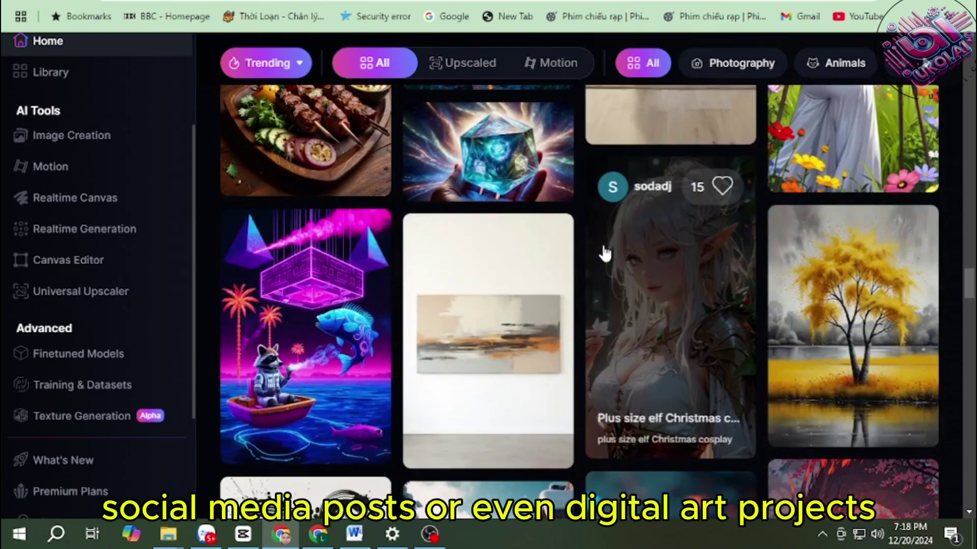
pyautogui.scroll(-10, 603, 251)
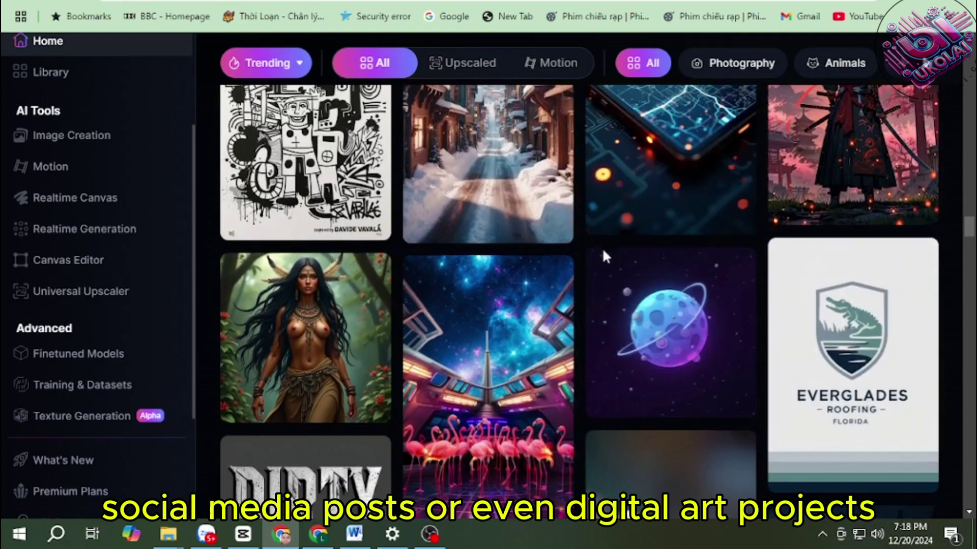
pyautogui.scroll(-12, 604, 255)
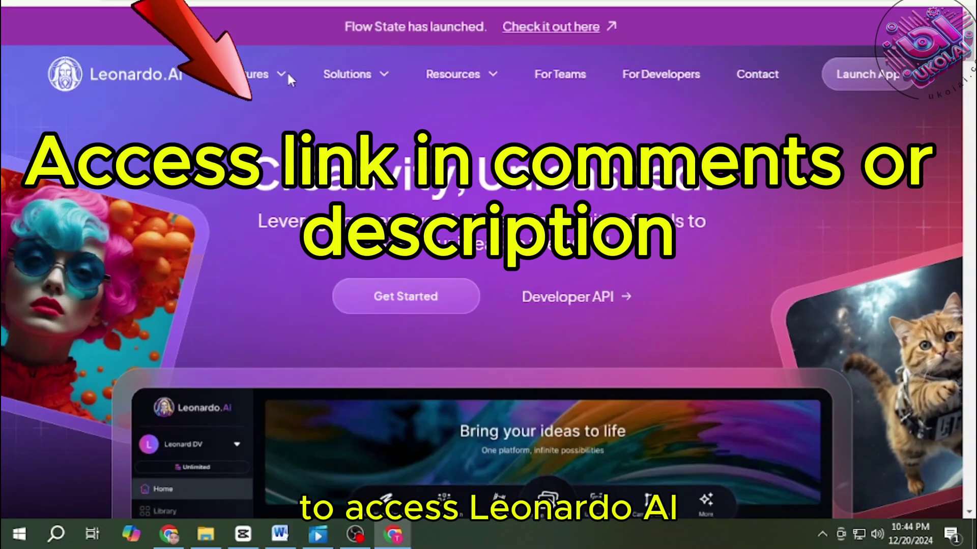
pyautogui.moveTo(284, 79)
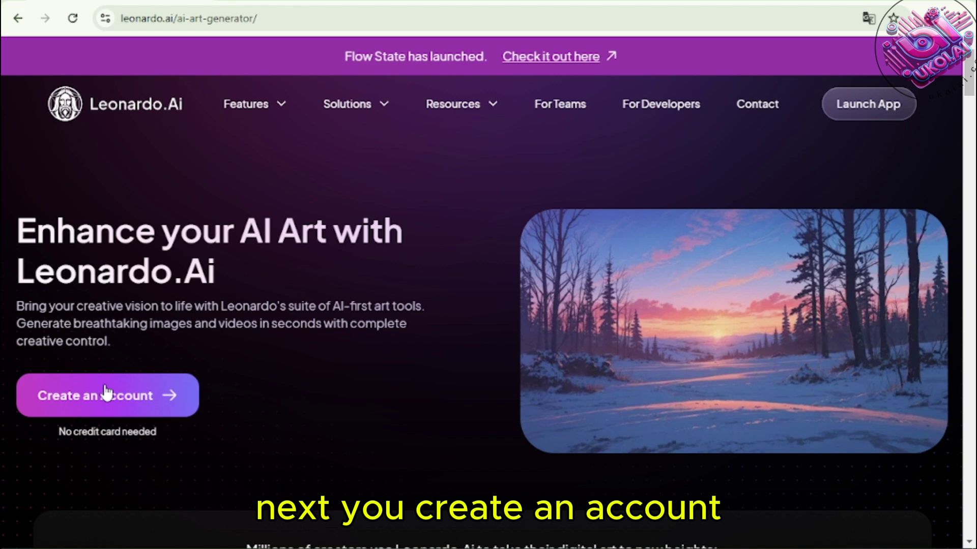
# - Choose 'Create an account' on the AI Art Generator page
pyautogui.click(122, 402)
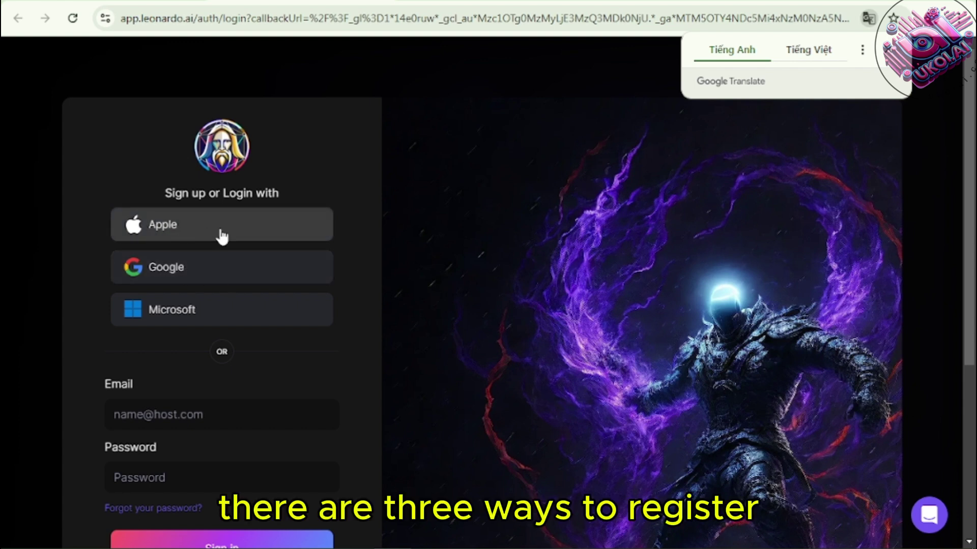
# - Sign up with Google, picking the account and approving access for leonardo.ai
pyautogui.click(180, 272)
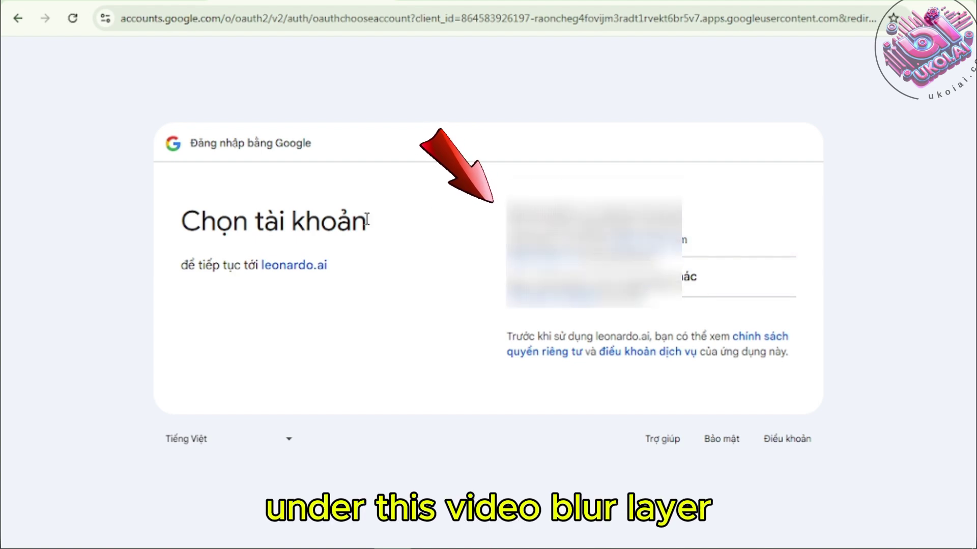
pyautogui.click(529, 231)
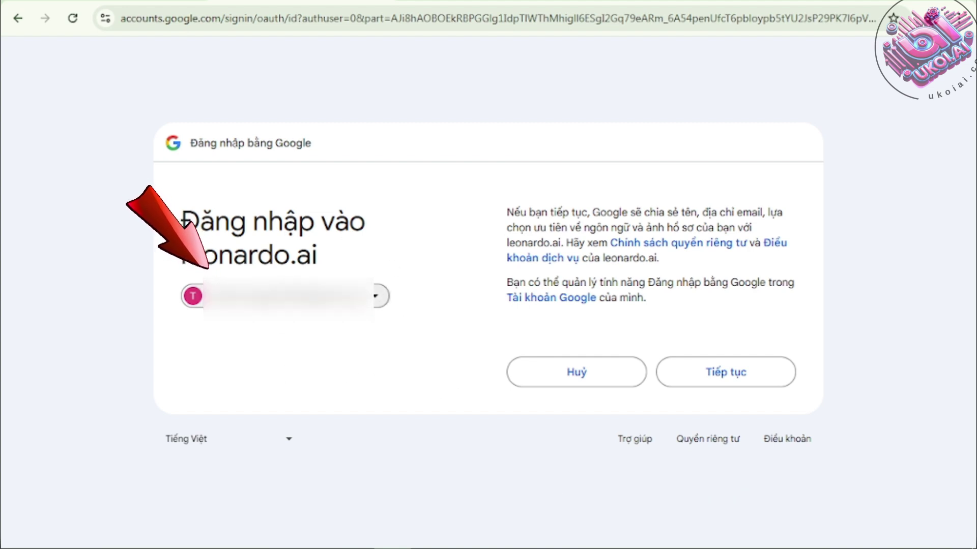
pyautogui.click(731, 385)
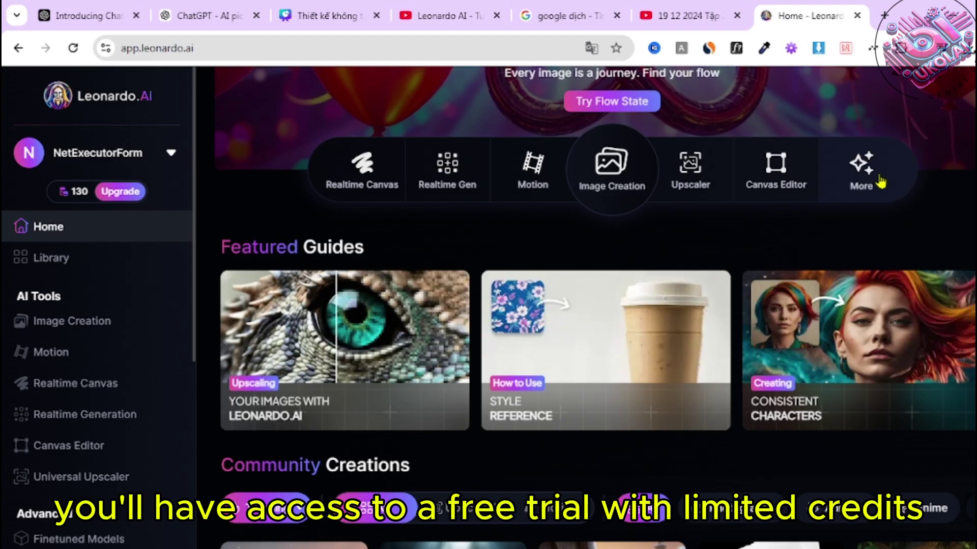
# - Go to Train Your Own Model and review the Upgrade plans, Free through Teams, with yearly pricing
pyautogui.moveTo(865, 171)
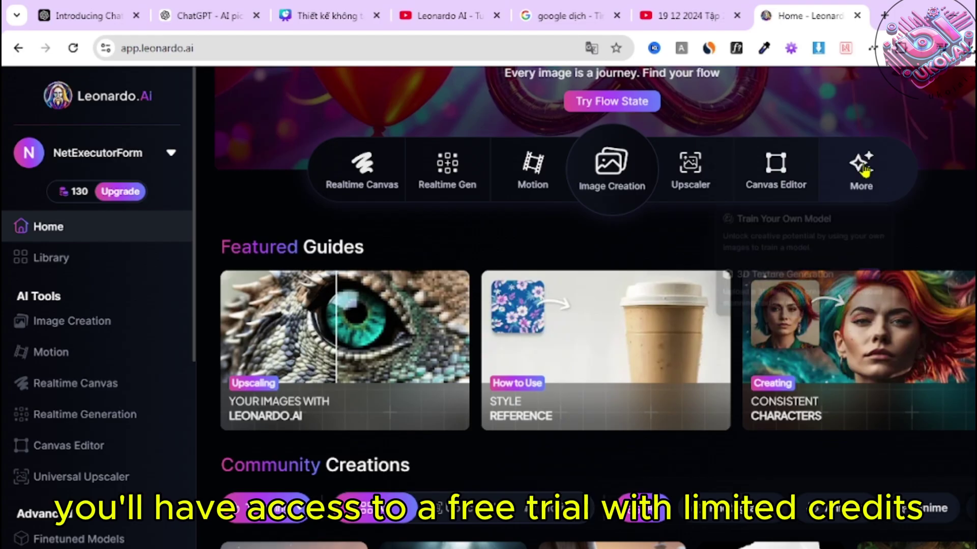
pyautogui.click(792, 222)
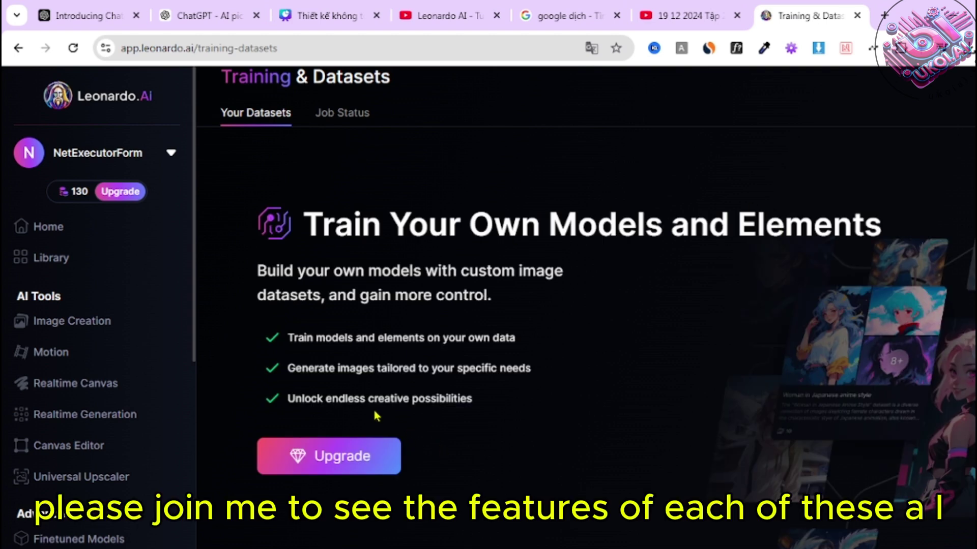
pyautogui.click(334, 460)
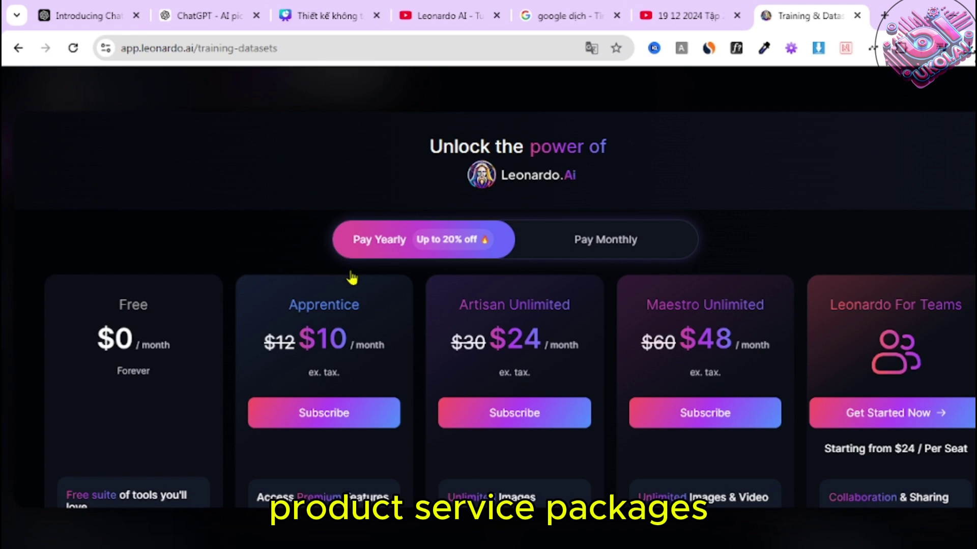
pyautogui.scroll(-3, 356, 265)
pyautogui.scroll(2, 250, 213)
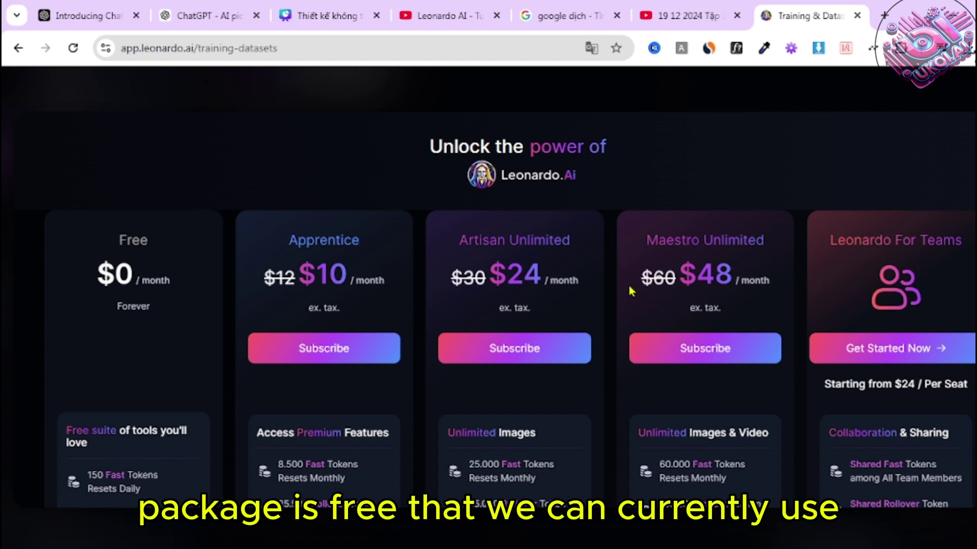
pyautogui.scroll(3, 628, 289)
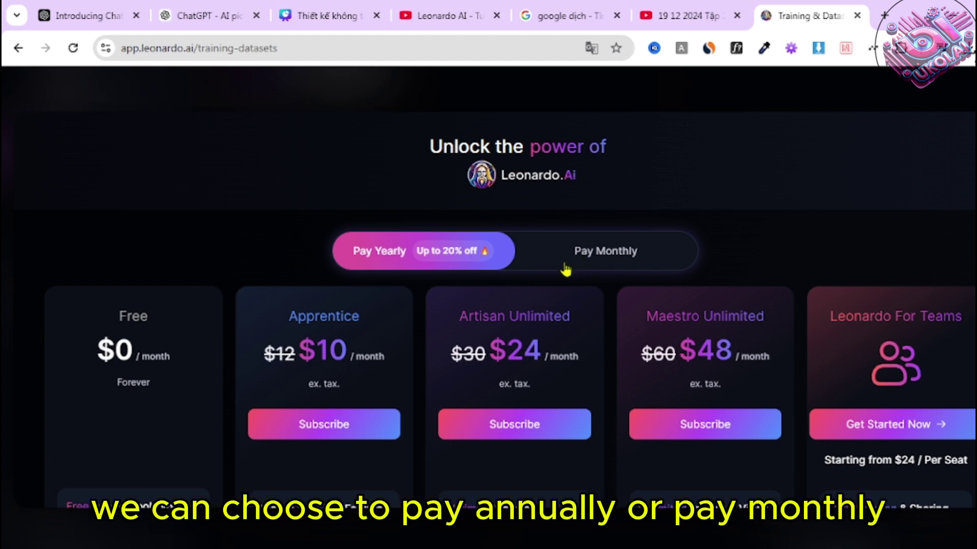
pyautogui.scroll(-2, 476, 277)
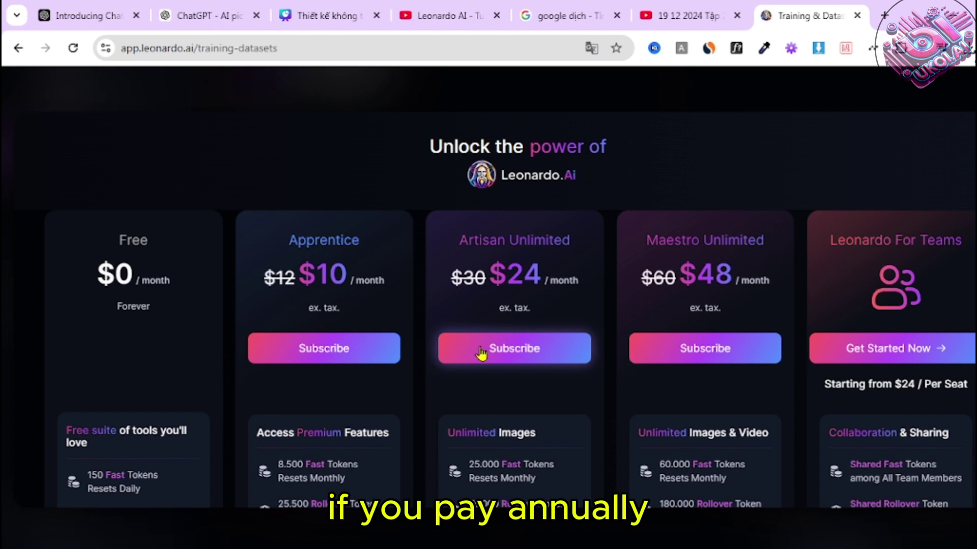
# - Preview the Stripe checkout for the yearly Apprentice plan at 120,00 US$
pyautogui.click(289, 353)
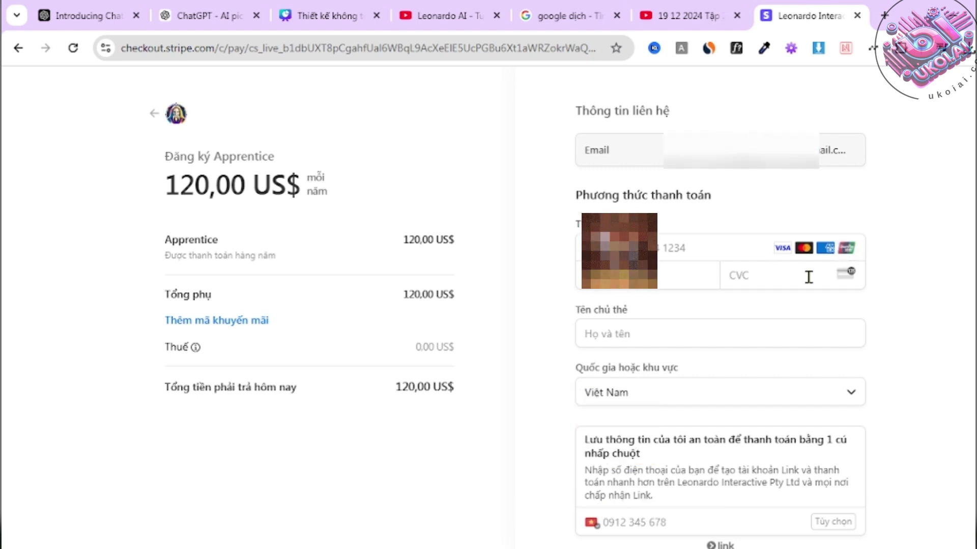
pyautogui.scroll(-2, 829, 275)
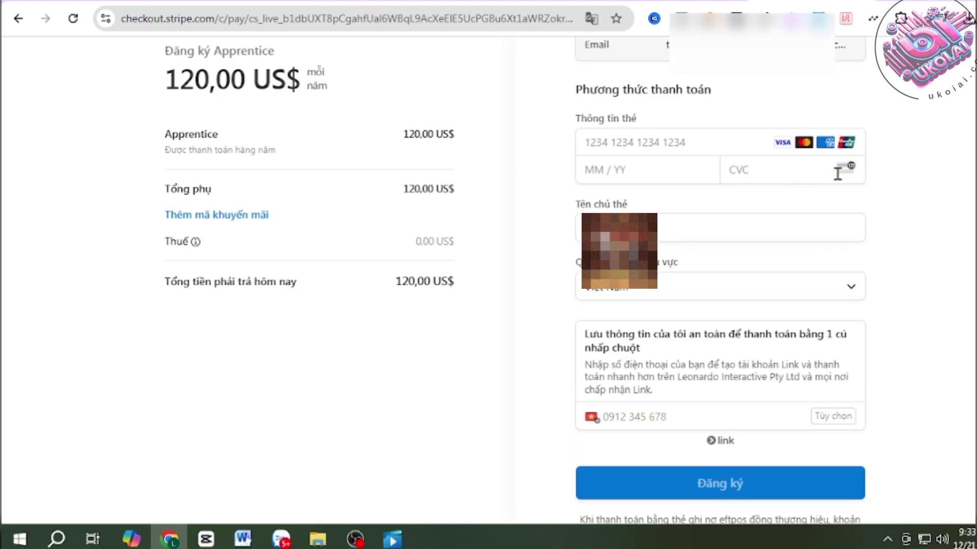
pyautogui.scroll(-3, 789, 295)
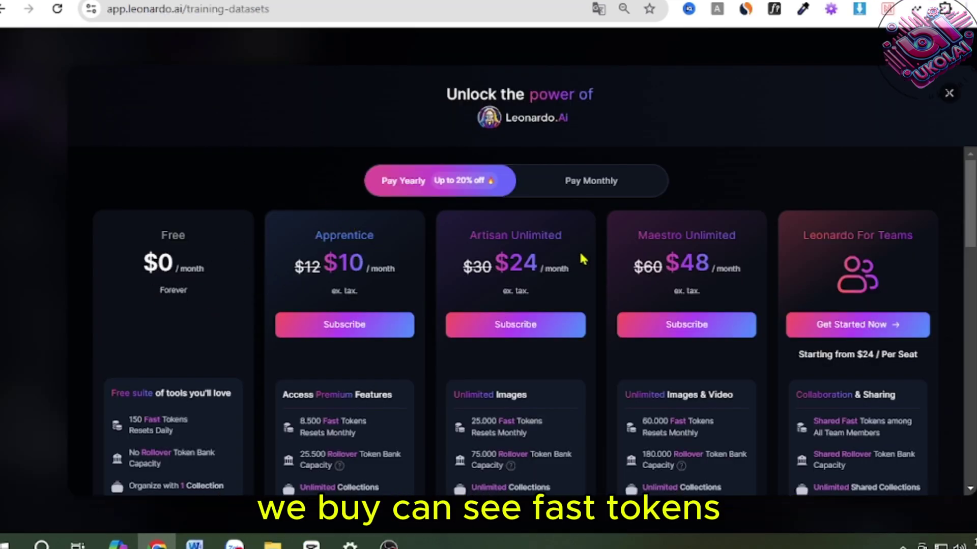
# - Highlight the Free plan's daily fast tokens, its missing rollover bank, and the 75.000 rollover bank line
pyautogui.scroll(-5, 334, 344)
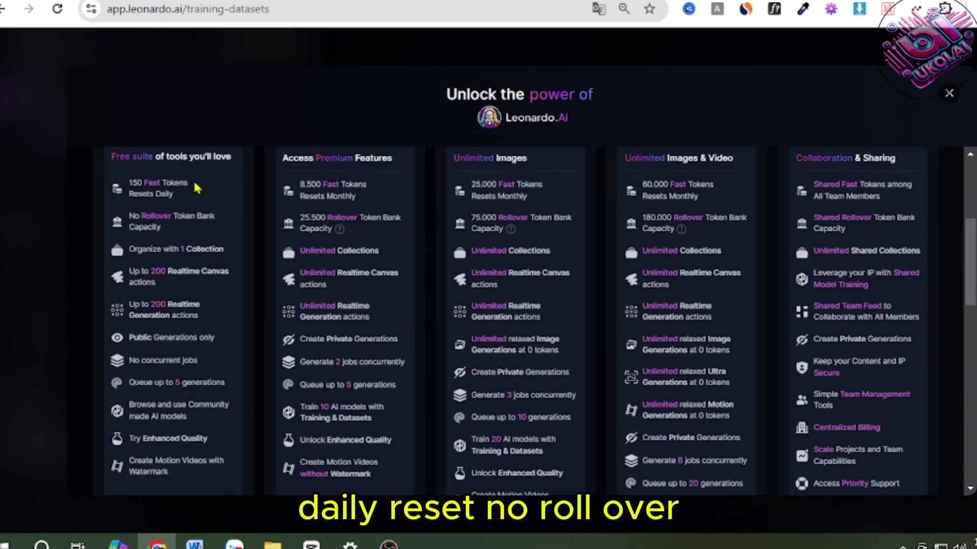
pyautogui.moveTo(169, 182); pyautogui.dragTo(196, 182)
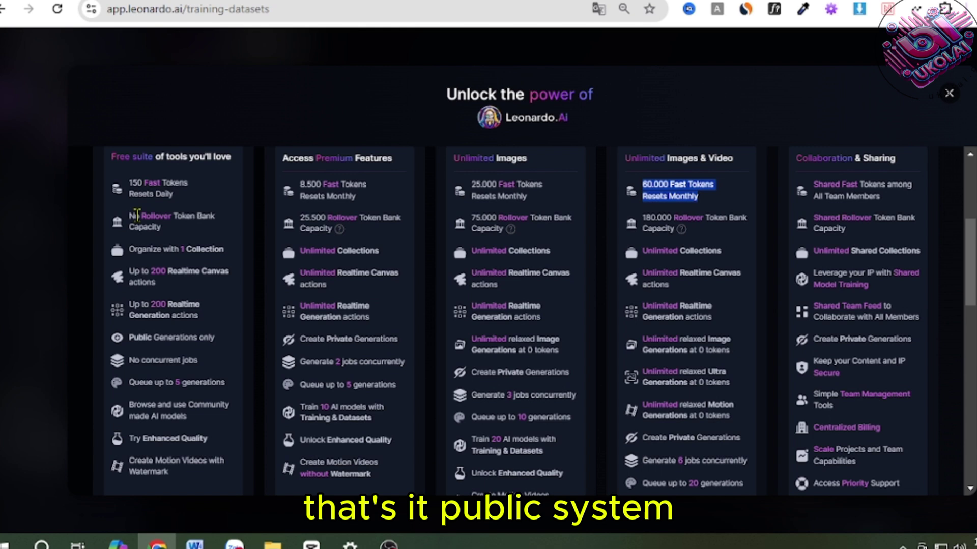
pyautogui.moveTo(133, 218); pyautogui.dragTo(181, 234)
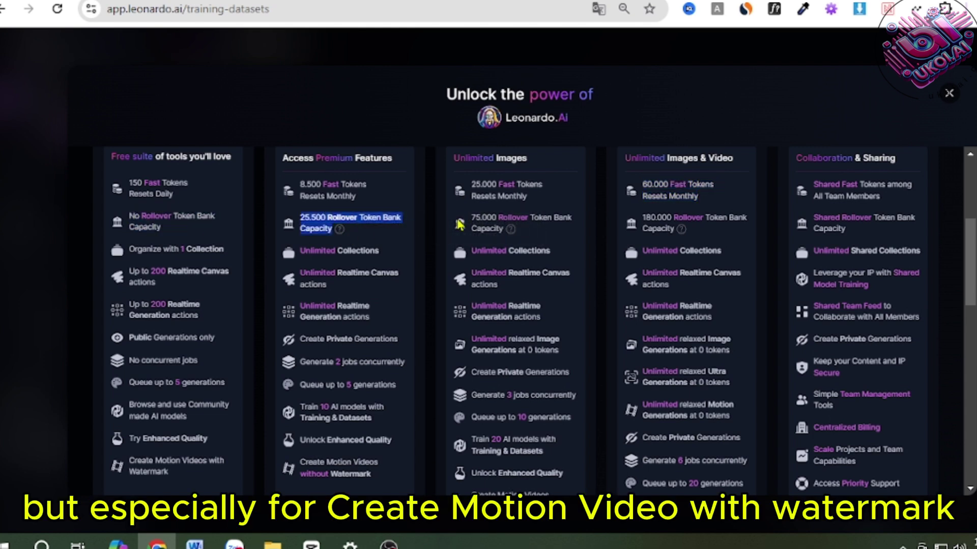
pyautogui.moveTo(472, 217); pyautogui.dragTo(506, 230)
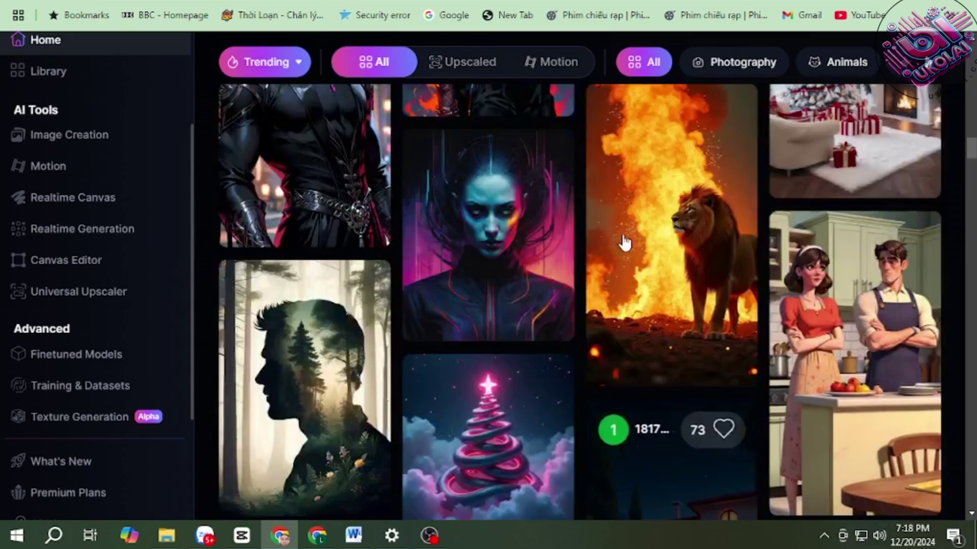
# - Filter Community Creations to Animals and scroll the results
pyautogui.scroll(10, 621, 240)
pyautogui.scroll(-8, 706, 212)
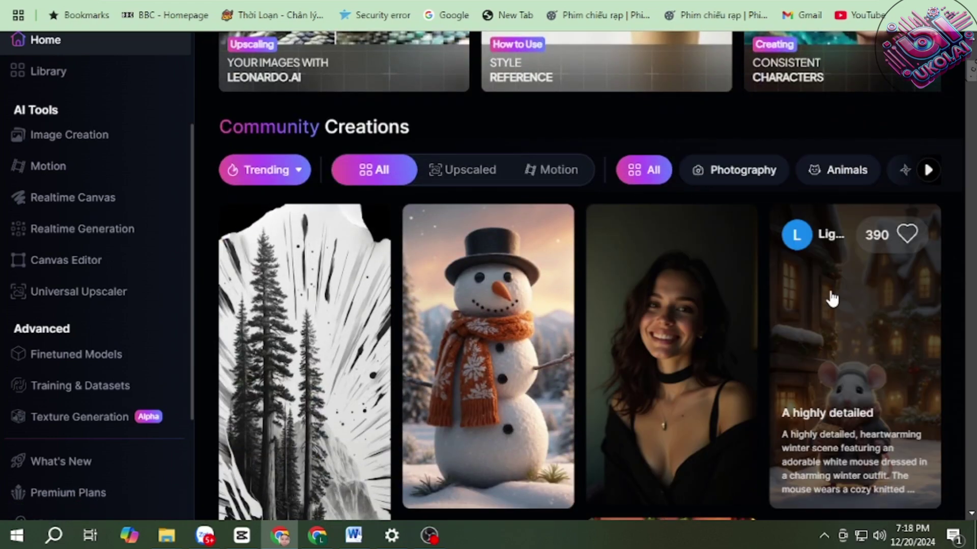
pyautogui.click(839, 170)
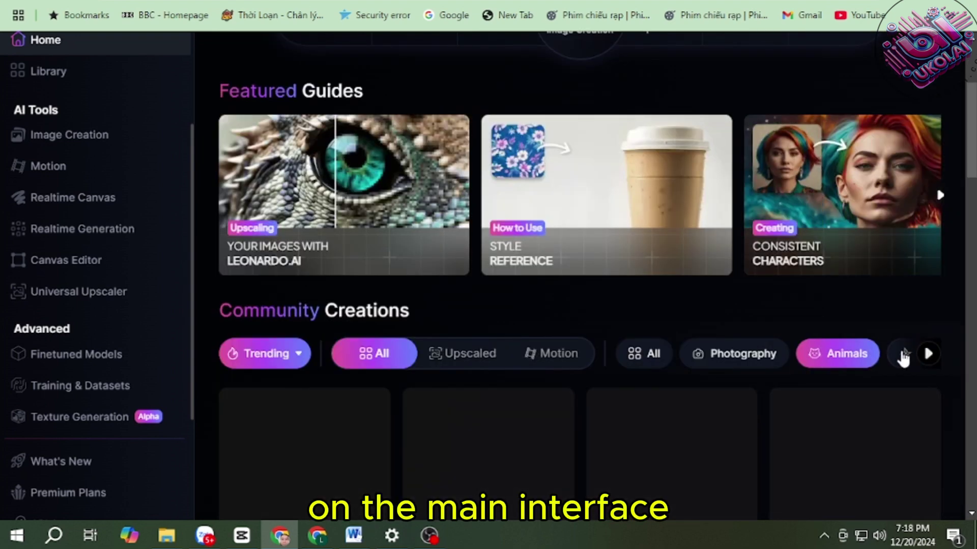
pyautogui.scroll(-2, 903, 359)
# - Switch the feed filter to Architecture and scroll through the images
pyautogui.click(928, 232)
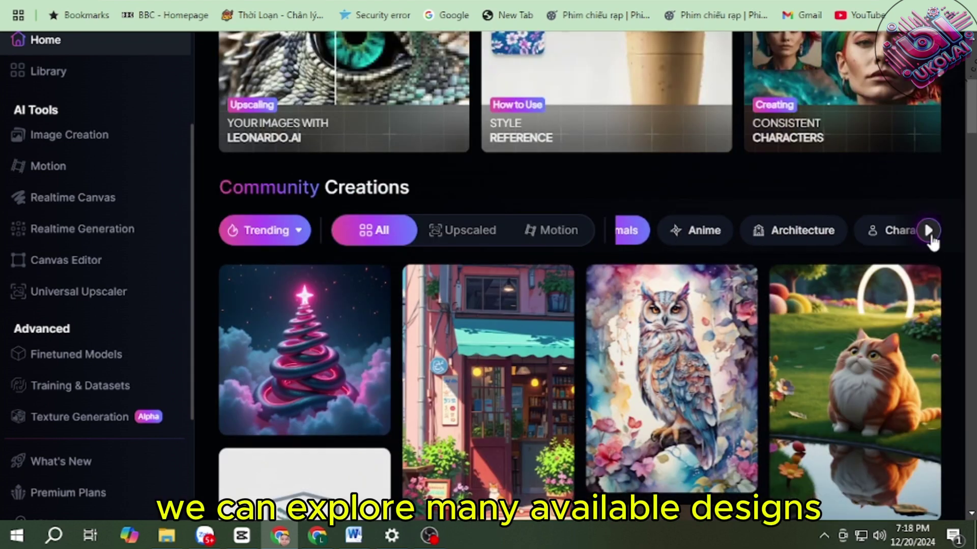
pyautogui.click(774, 231)
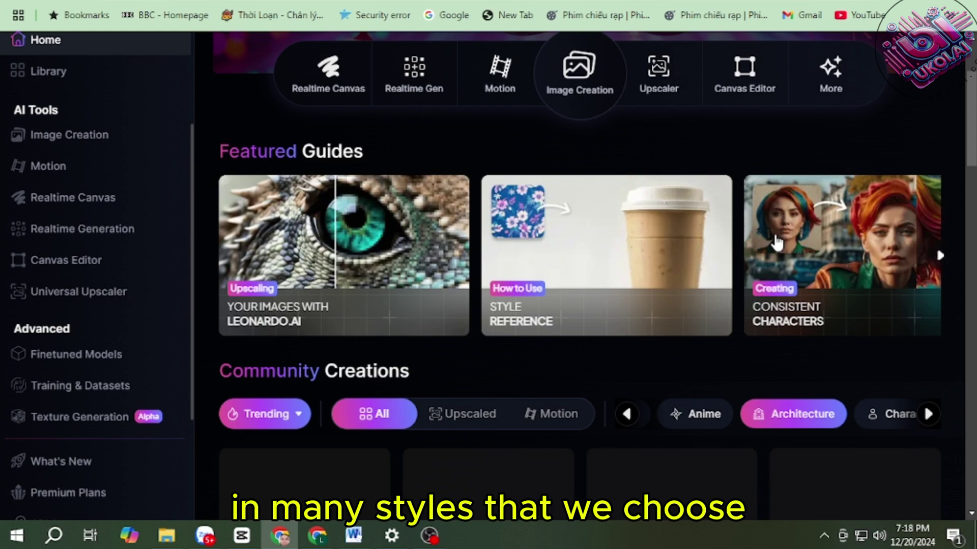
pyautogui.scroll(-3, 662, 356)
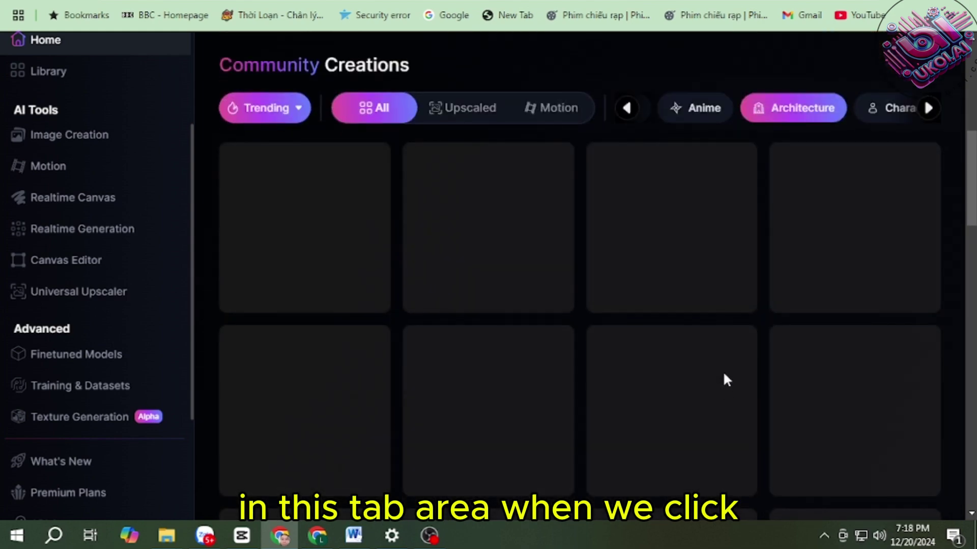
pyautogui.scroll(-1, 725, 364)
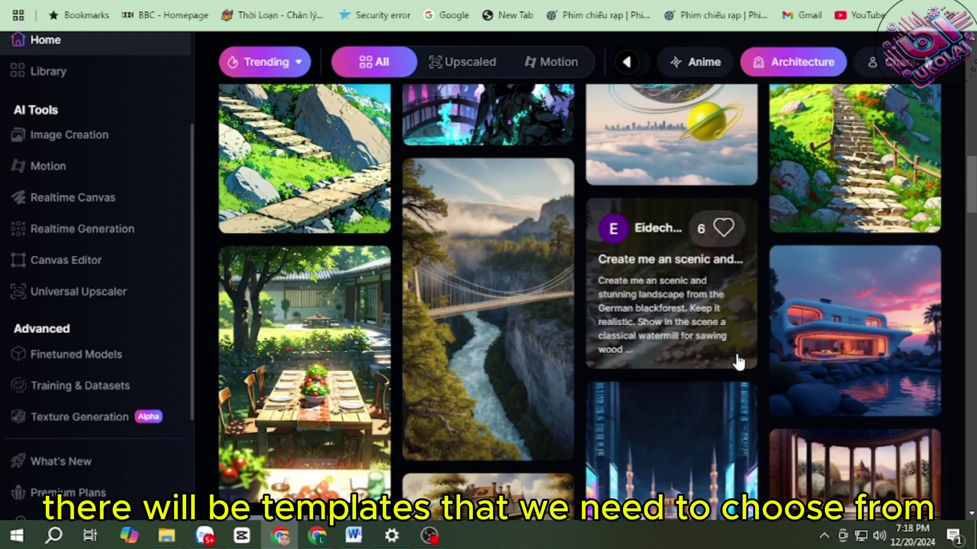
pyautogui.scroll(-10, 738, 362)
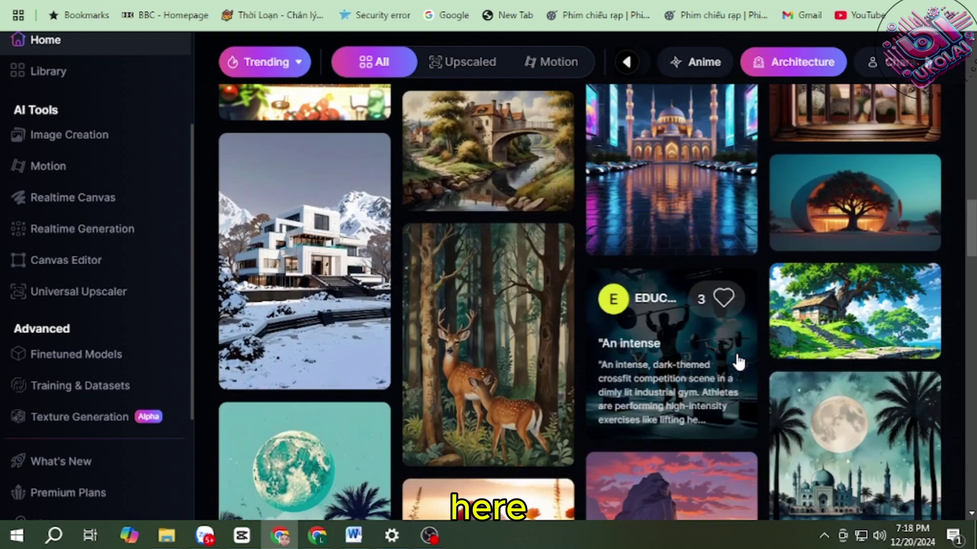
pyautogui.scroll(-10, 738, 362)
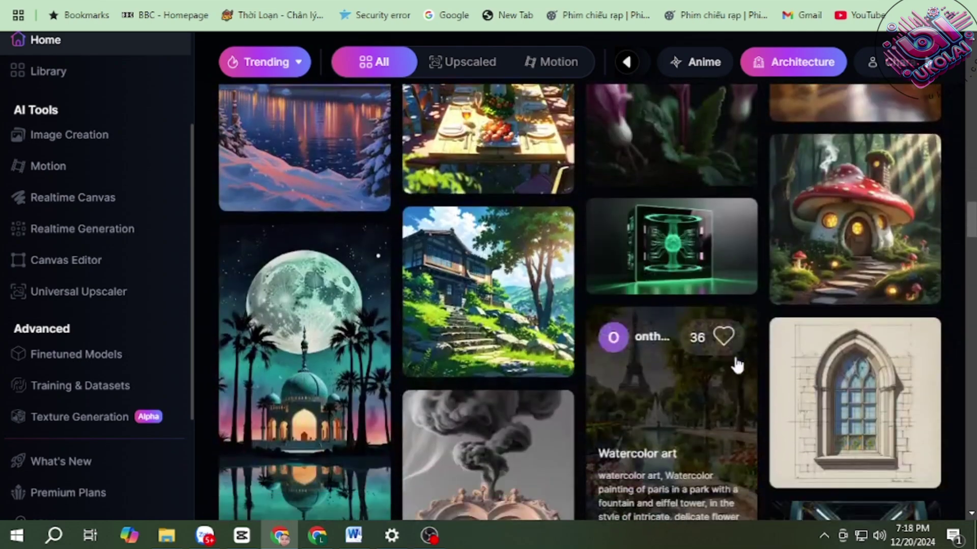
pyautogui.scroll(-5, 736, 366)
pyautogui.scroll(15, 929, 274)
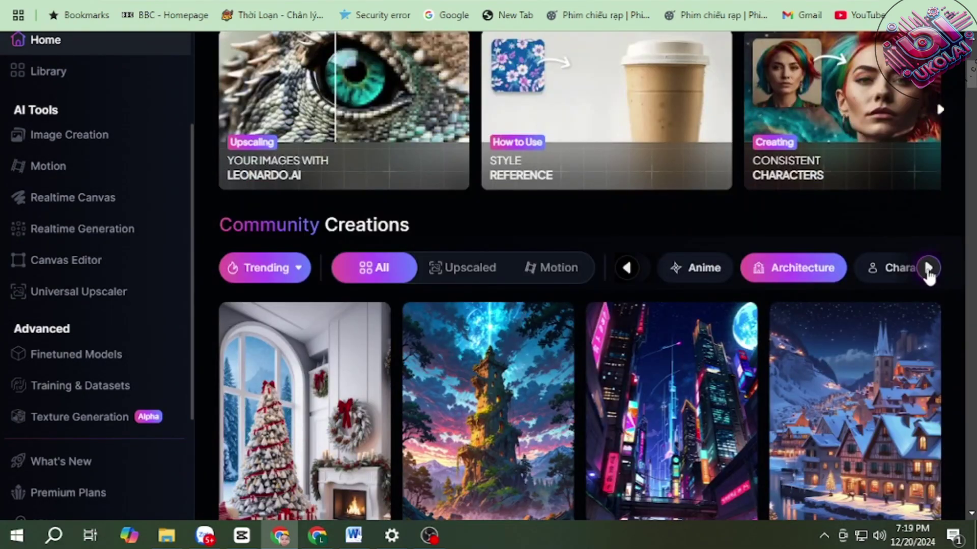
# - Filter the feed to the character category and scroll down to find the fiery woman image
pyautogui.click(892, 269)
pyautogui.scroll(3, 883, 285)
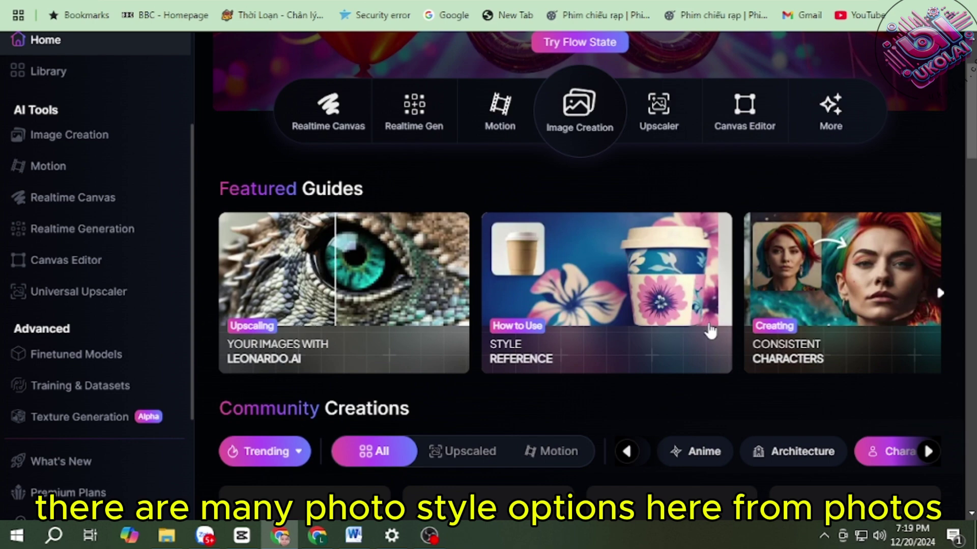
pyautogui.scroll(-6, 768, 462)
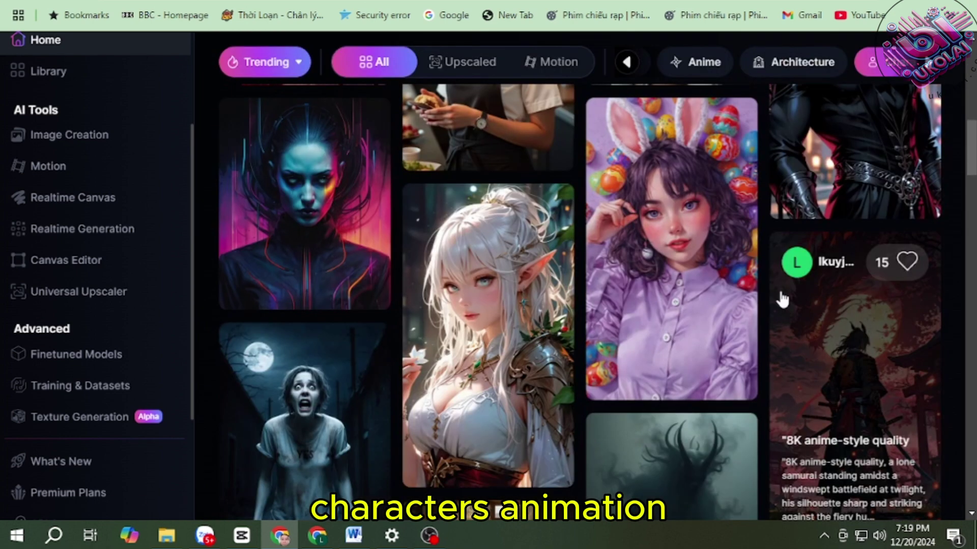
pyautogui.scroll(-5, 670, 313)
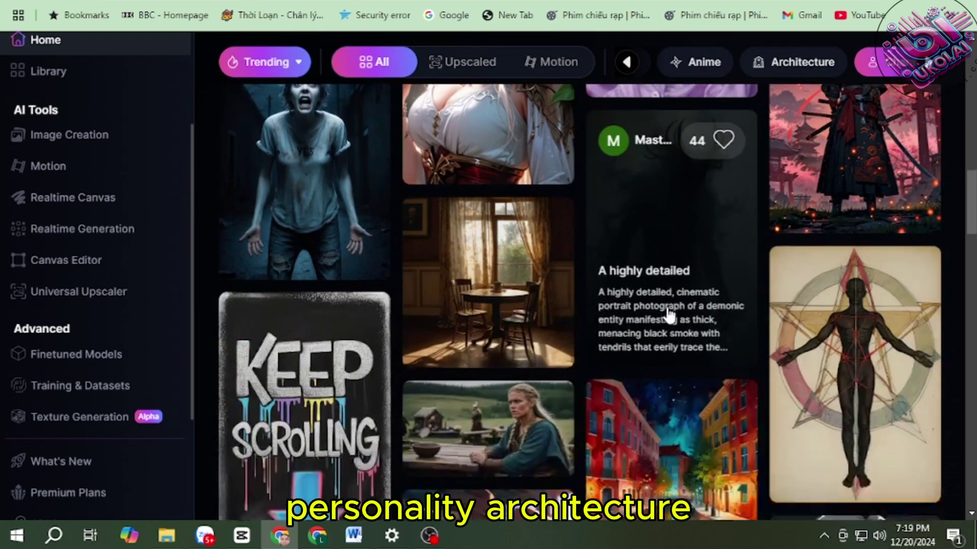
pyautogui.scroll(-10, 670, 315)
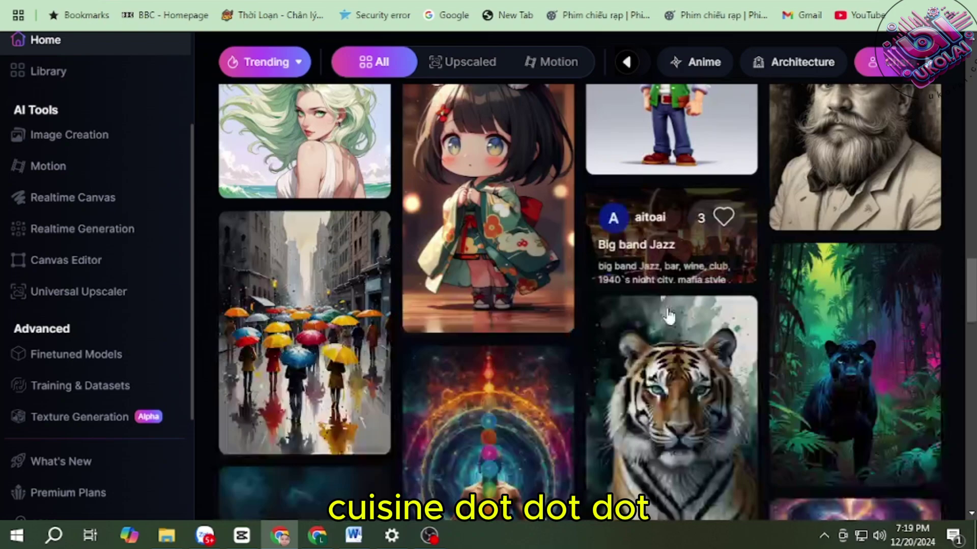
pyautogui.scroll(-10, 669, 317)
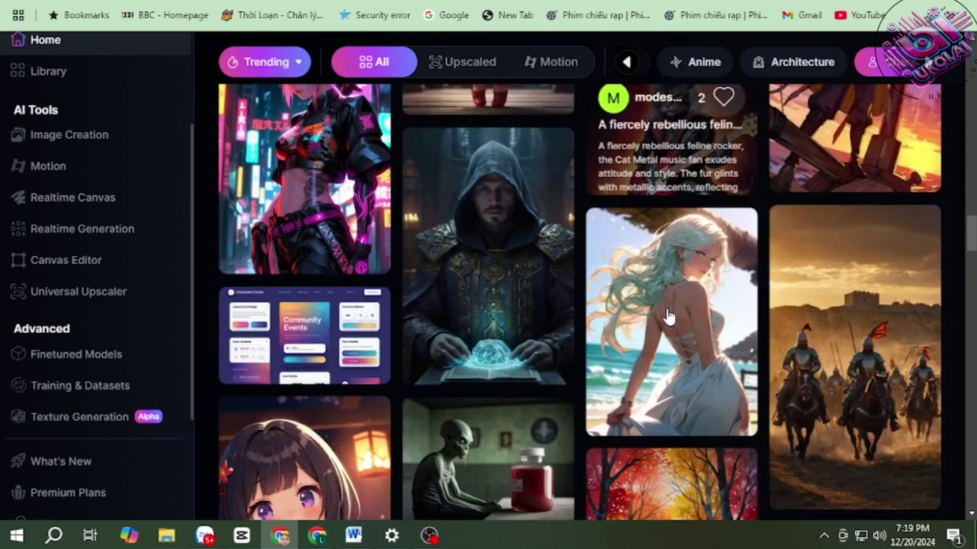
pyautogui.scroll(-4, 670, 316)
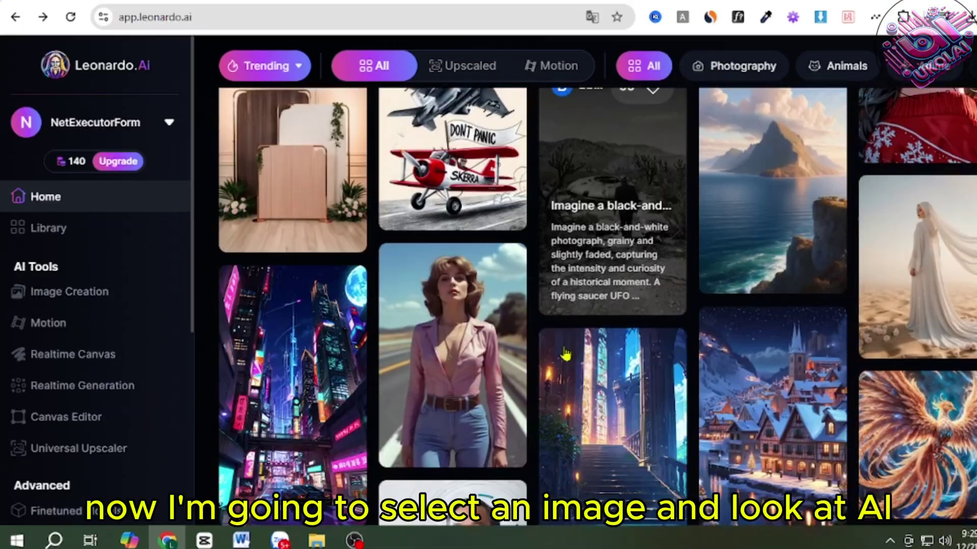
pyautogui.scroll(-6, 565, 351)
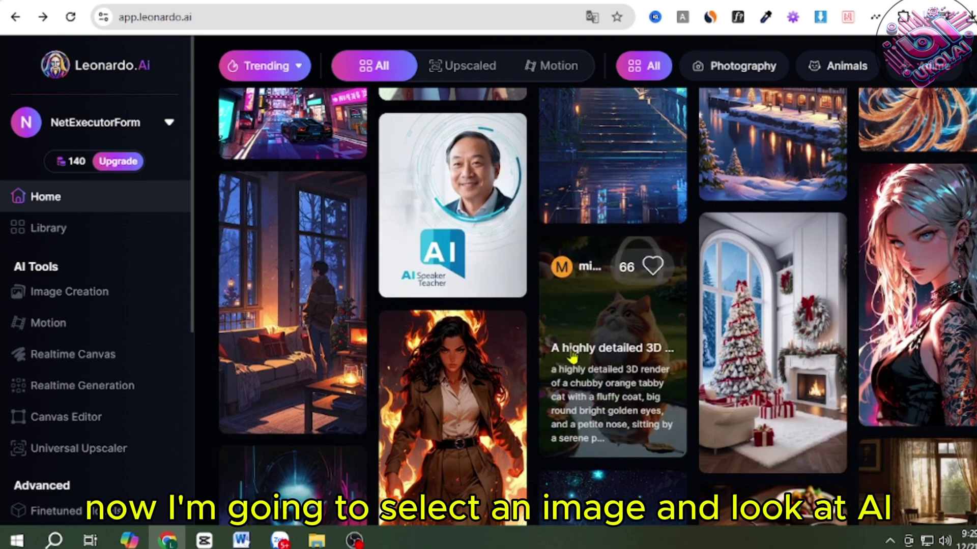
pyautogui.scroll(-2, 573, 356)
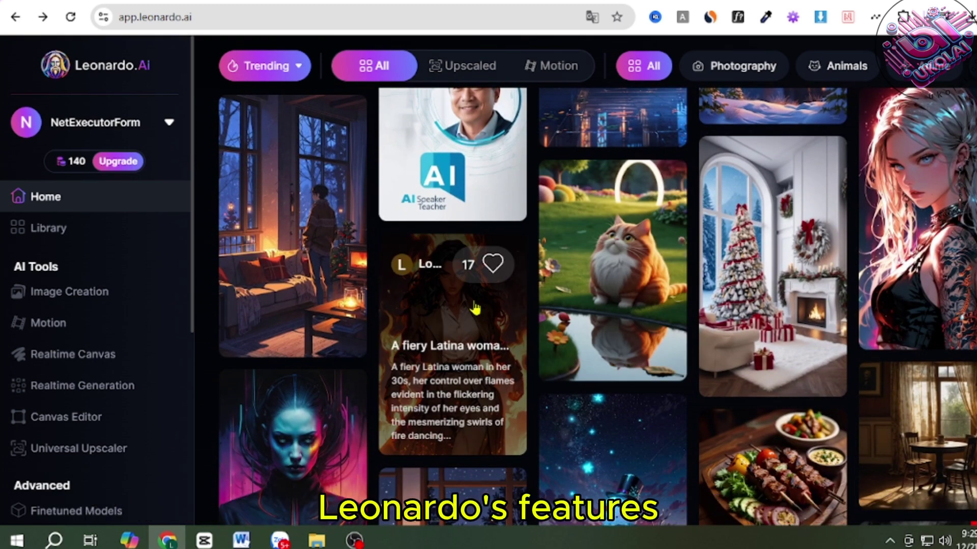
# - Open the fiery Latina woman image's details and copy its whole prompt with Sao chép
pyautogui.click(412, 309)
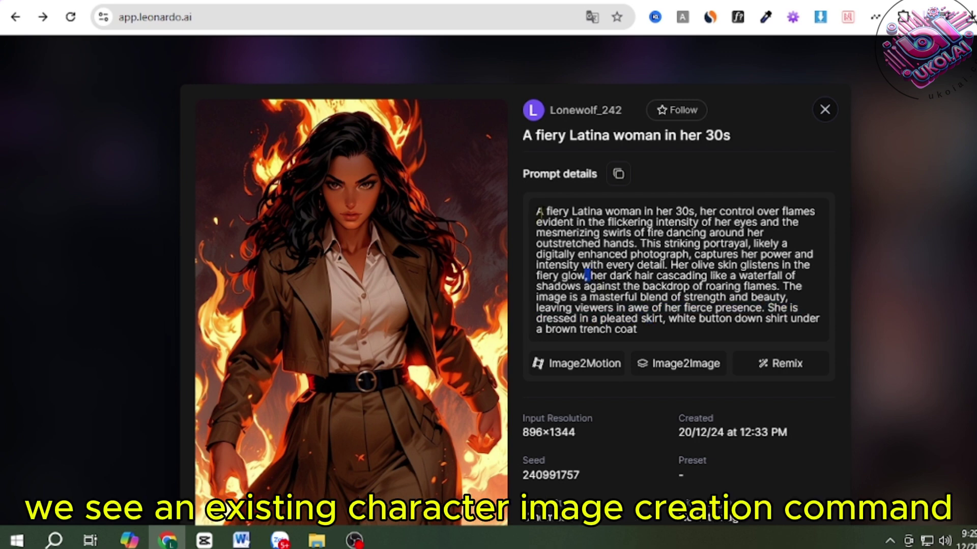
pyautogui.moveTo(538, 212); pyautogui.dragTo(664, 334)
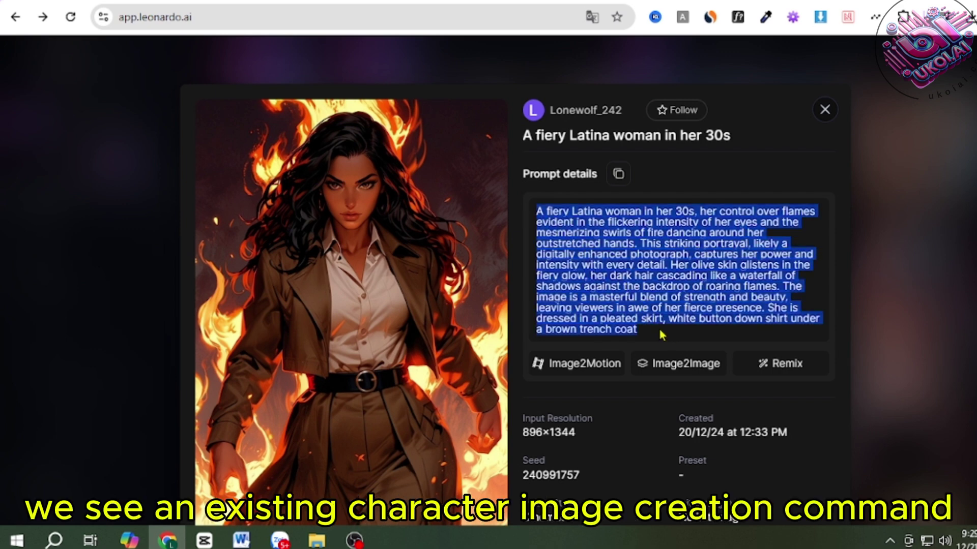
pyautogui.rightClick(687, 283)
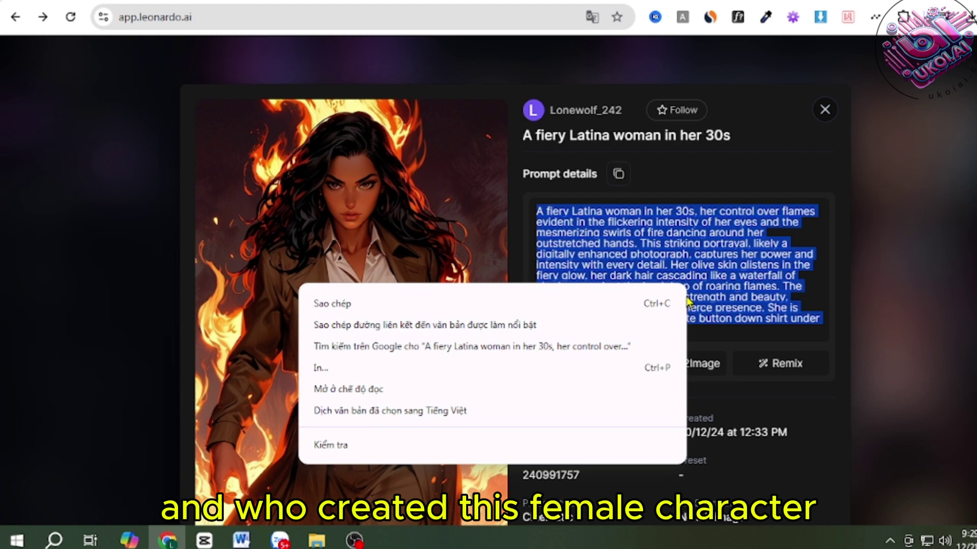
pyautogui.click(366, 304)
pyautogui.scroll(-9, 720, 379)
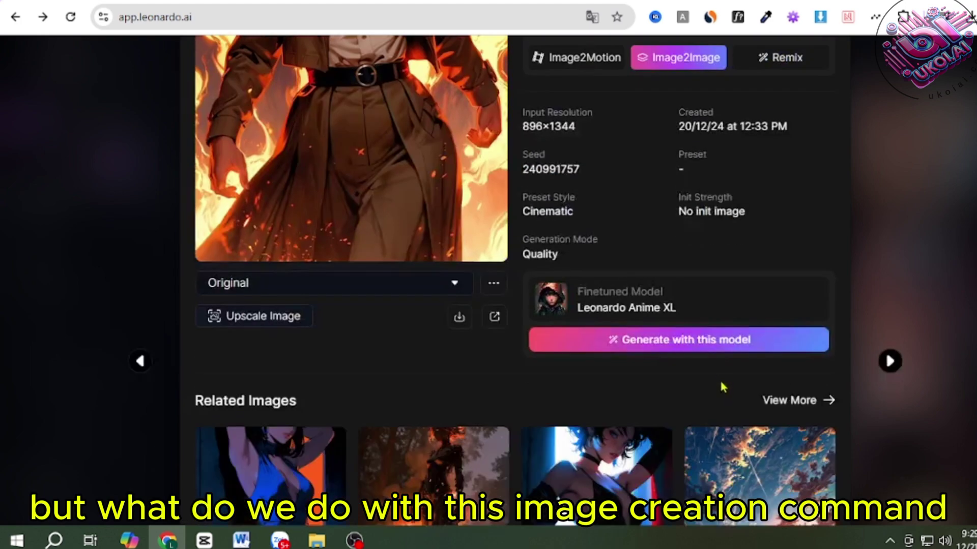
pyautogui.scroll(3, 686, 370)
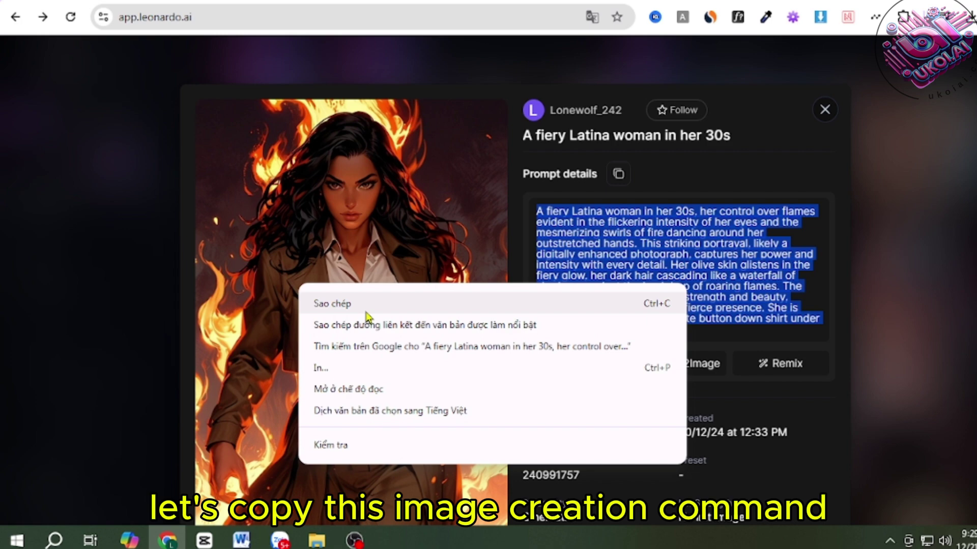
pyautogui.click(366, 304)
pyautogui.scroll(-9, 718, 374)
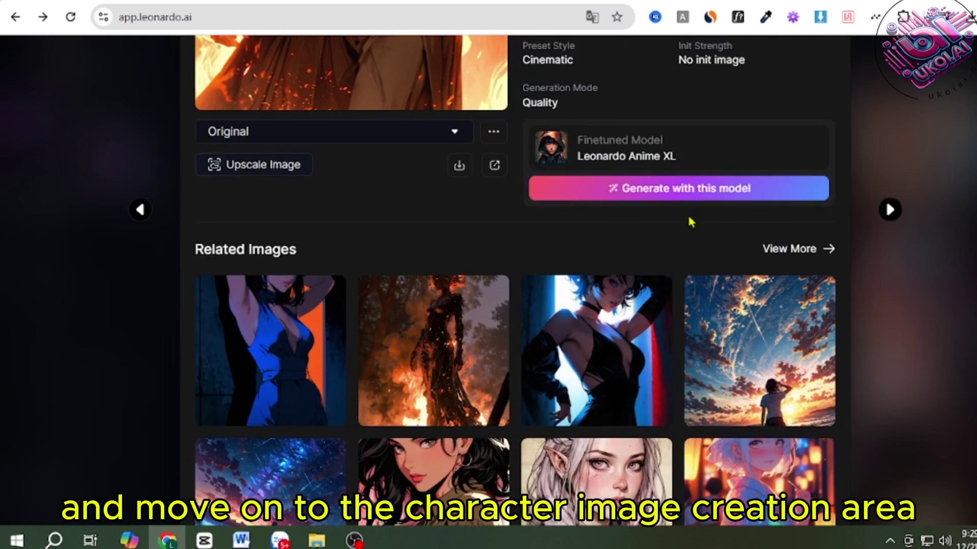
pyautogui.scroll(3, 718, 366)
# - In Image Creation, paste the fiery woman prompt over the old prompt and generate four images
pyautogui.click(687, 340)
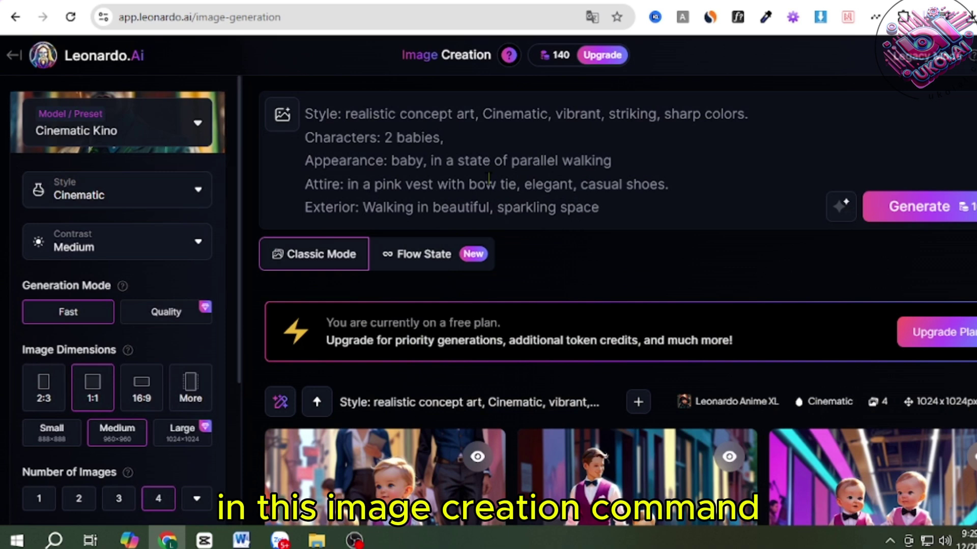
pyautogui.moveTo(635, 208); pyautogui.dragTo(305, 115)
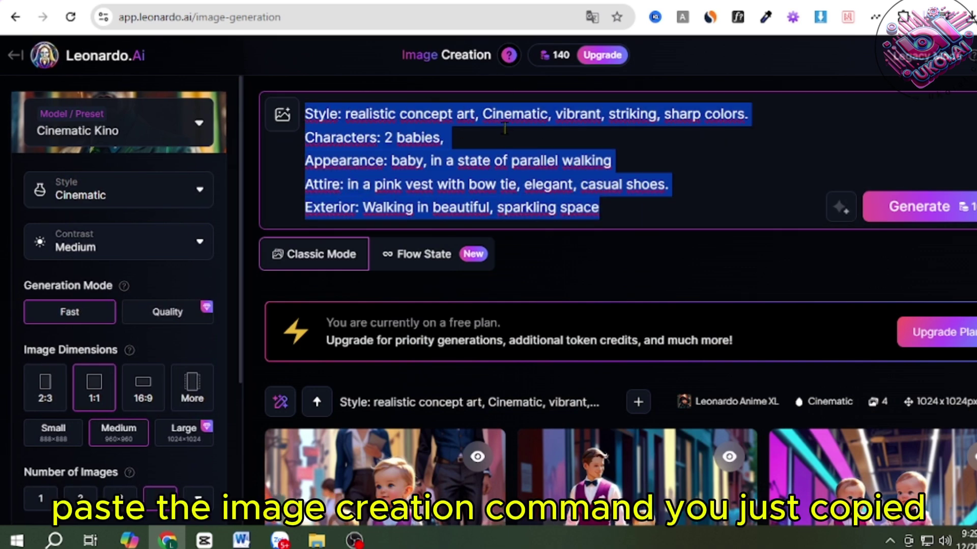
pyautogui.hotkey('ctrl', 'v')
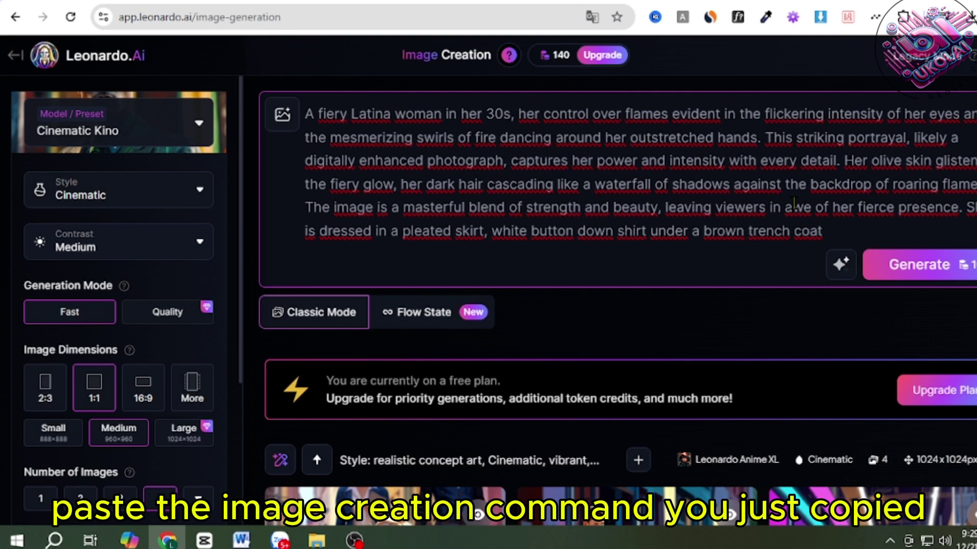
pyautogui.click(905, 265)
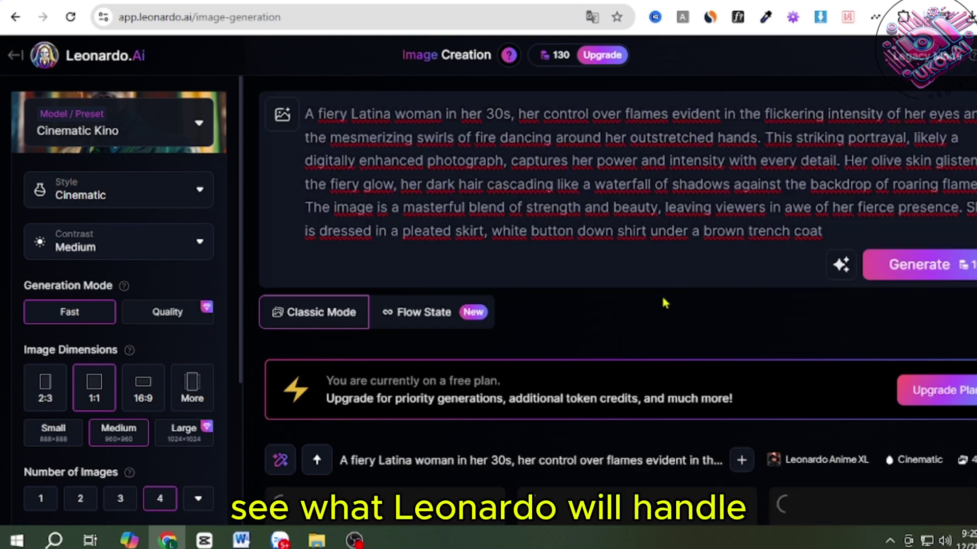
pyautogui.scroll(-4, 664, 298)
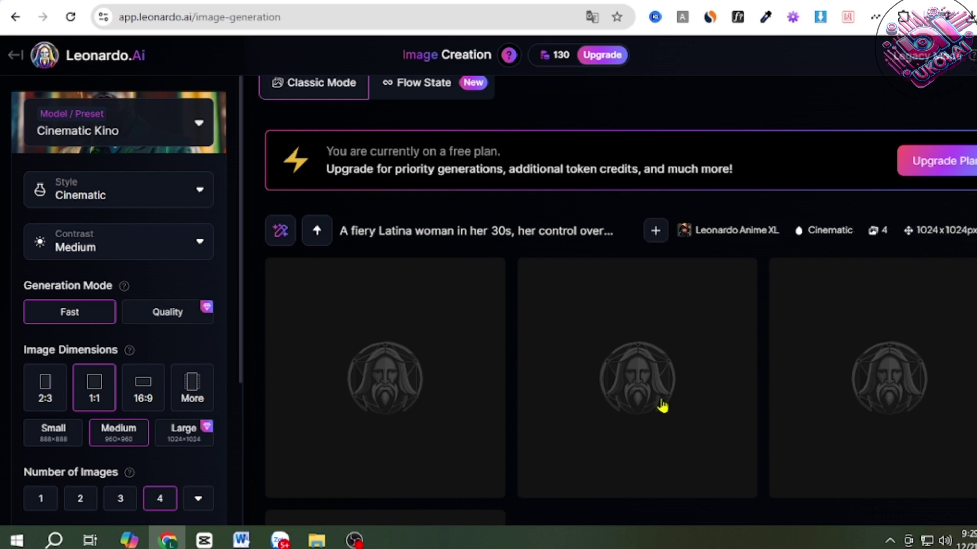
pyautogui.scroll(-3, 664, 406)
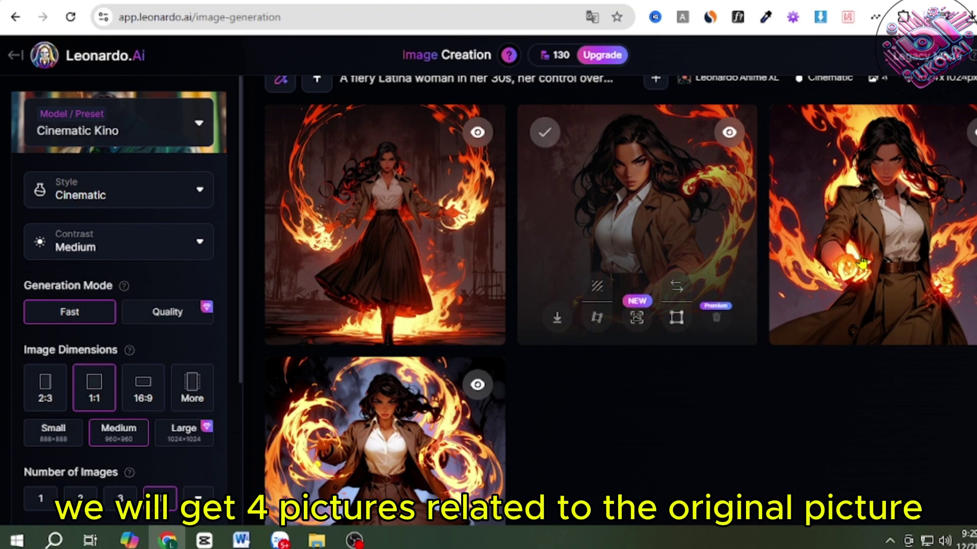
pyautogui.scroll(-3, 417, 294)
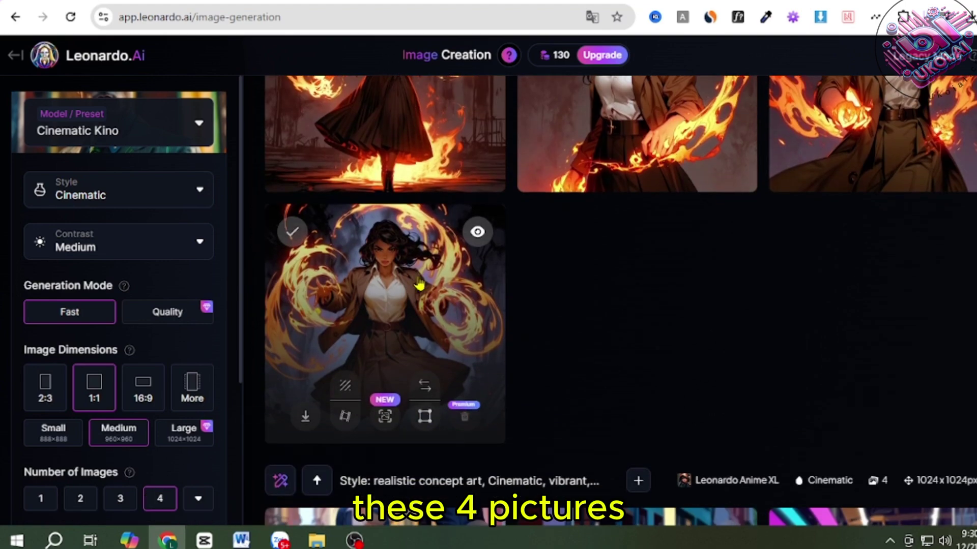
pyautogui.scroll(-3, 605, 321)
pyautogui.scroll(2, 639, 303)
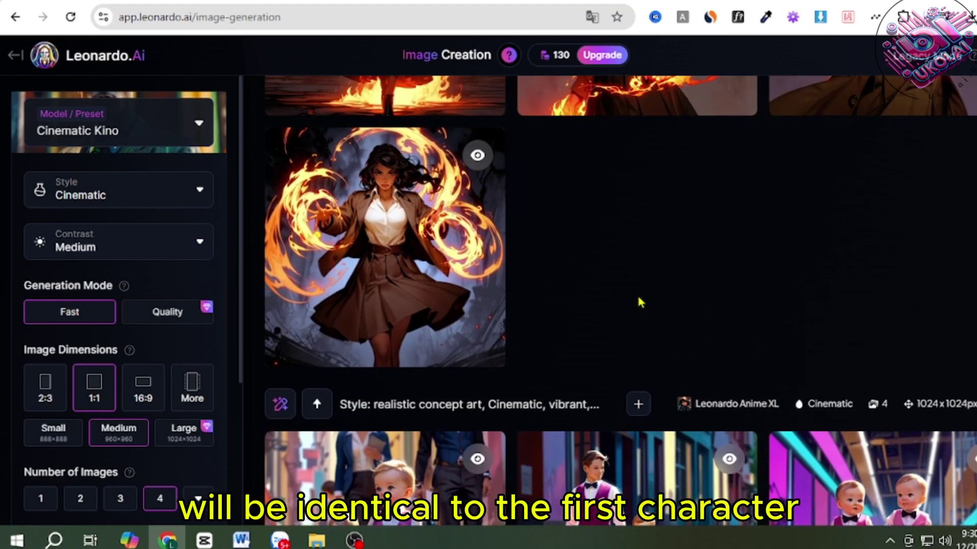
pyautogui.scroll(10, 640, 302)
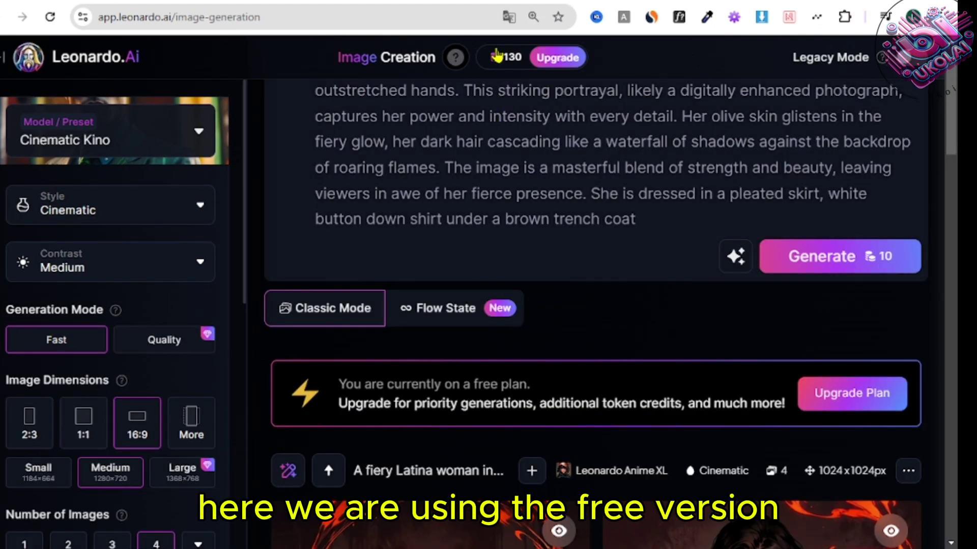
pyautogui.moveTo(542, 65)
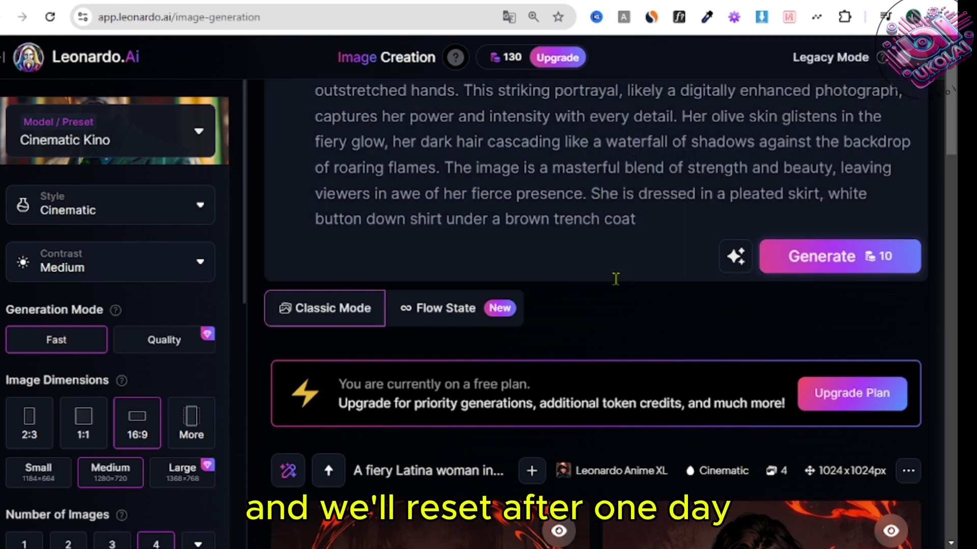
pyautogui.scroll(-3, 270, 338)
pyautogui.scroll(-5, 195, 351)
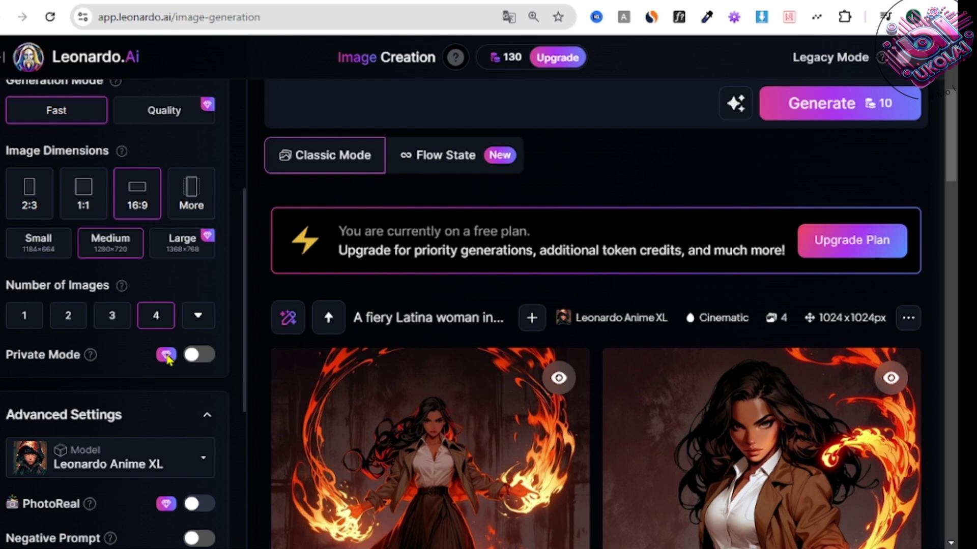
pyautogui.click(84, 324)
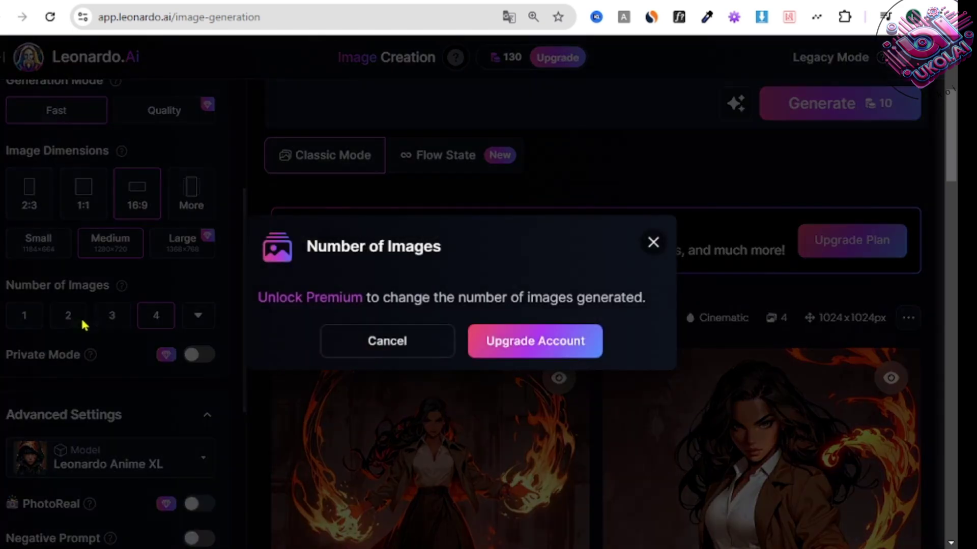
pyautogui.click(538, 344)
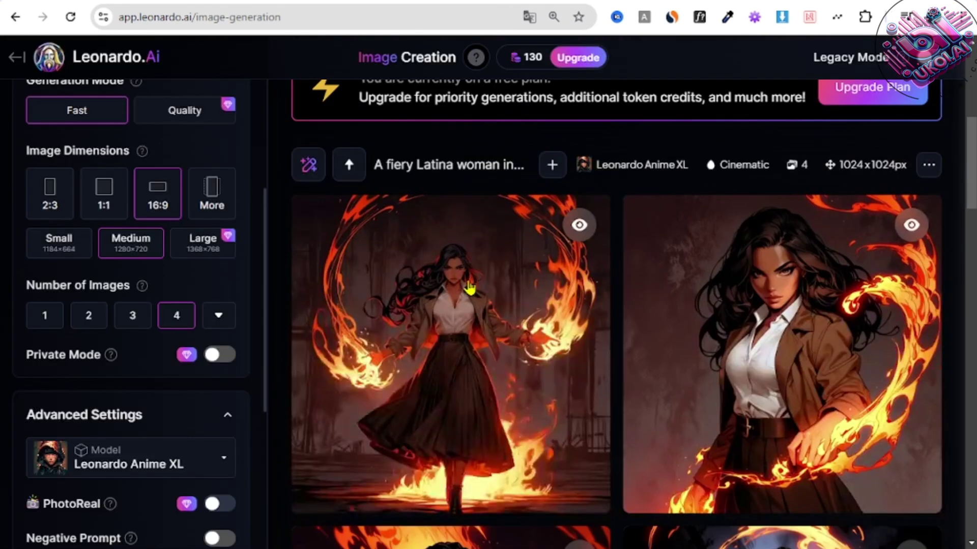
pyautogui.scroll(-2, 445, 284)
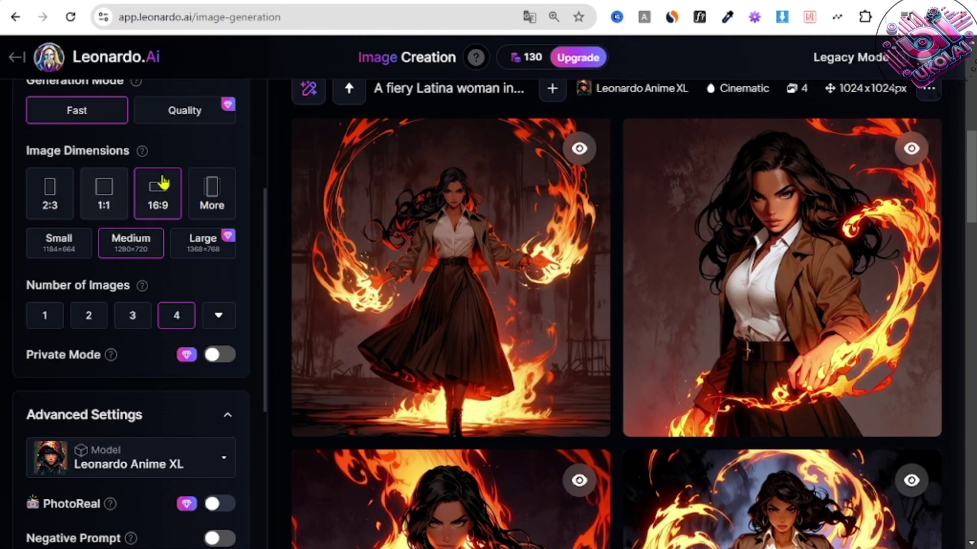
# - Try 2:3 and 1:1 aspect ratios, settle on 16:9, and attempt the premium Large size preset
pyautogui.click(57, 204)
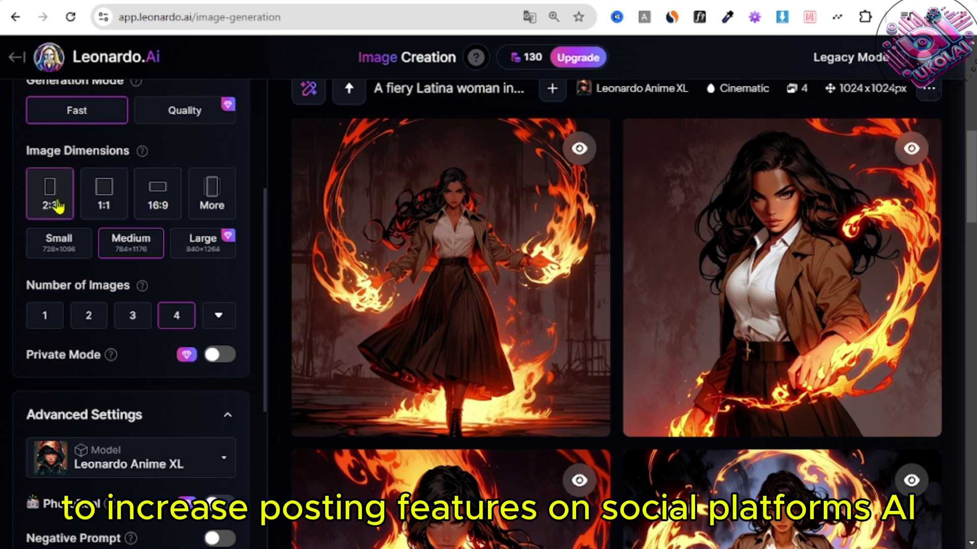
pyautogui.click(108, 192)
pyautogui.click(162, 196)
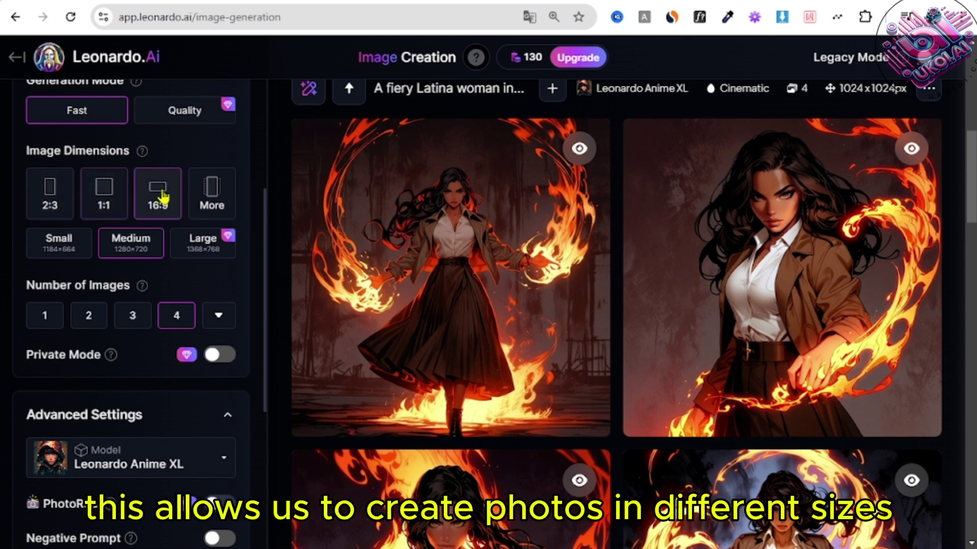
pyautogui.click(209, 202)
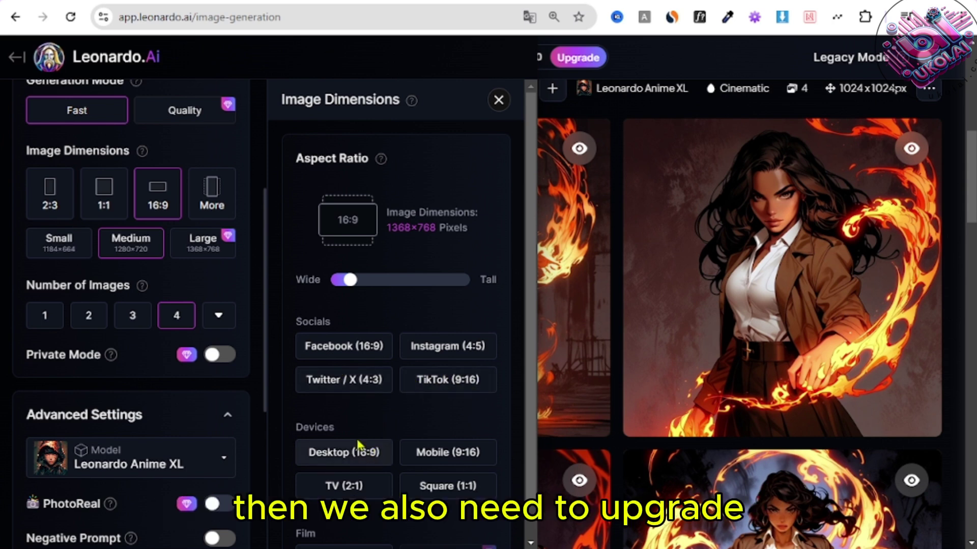
pyautogui.scroll(-1, 421, 460)
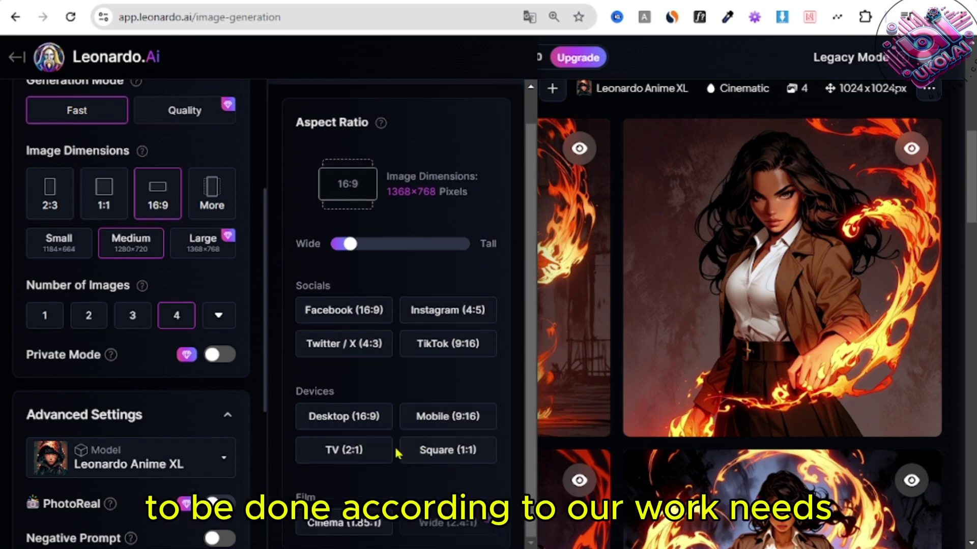
pyautogui.click(204, 249)
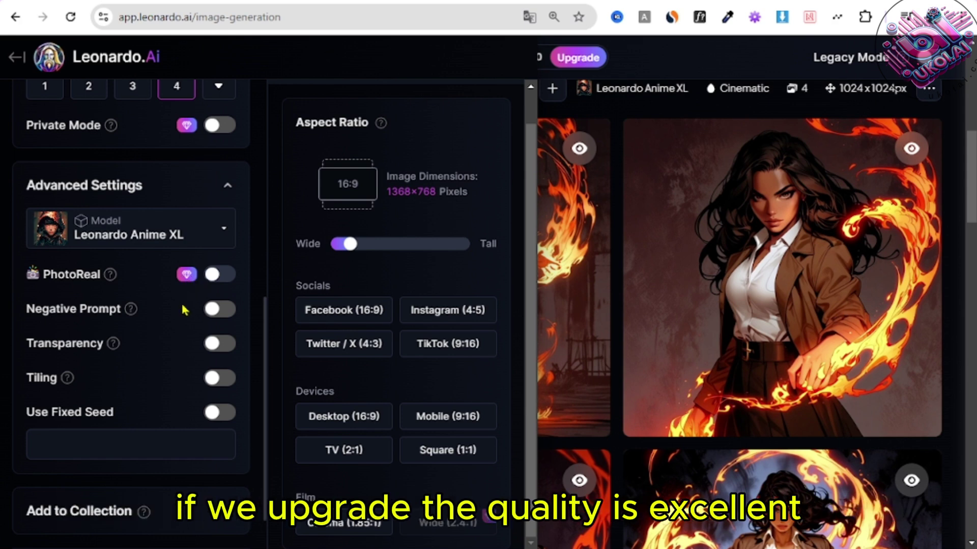
# - Dismiss the PhotoReal subscription plans and switch on Transparency, Tiling and Use Fixed Seed
pyautogui.click(211, 274)
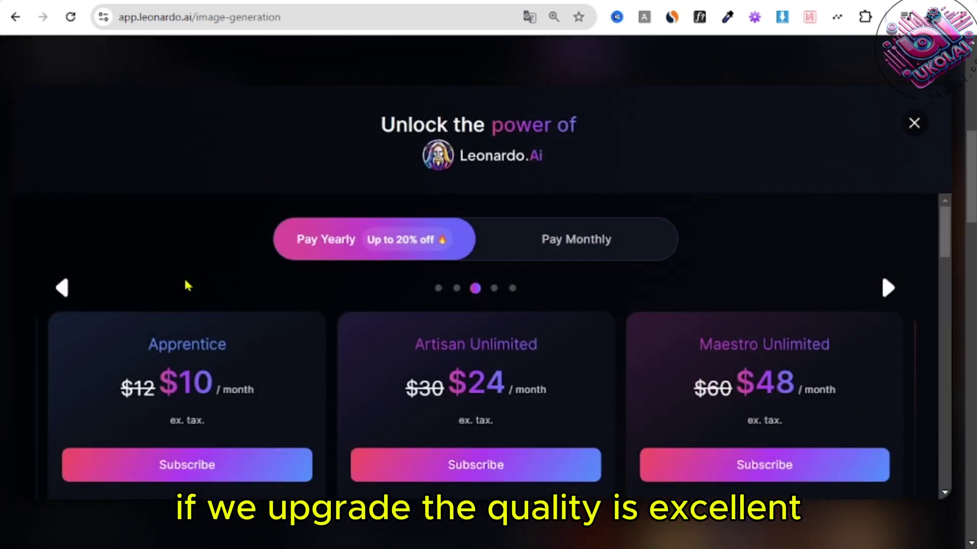
pyautogui.click(923, 124)
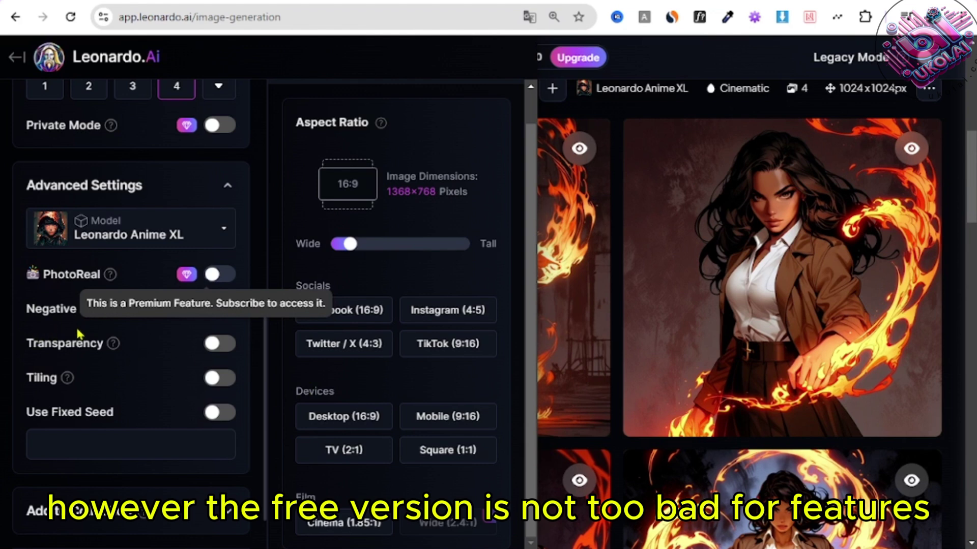
pyautogui.click(220, 345)
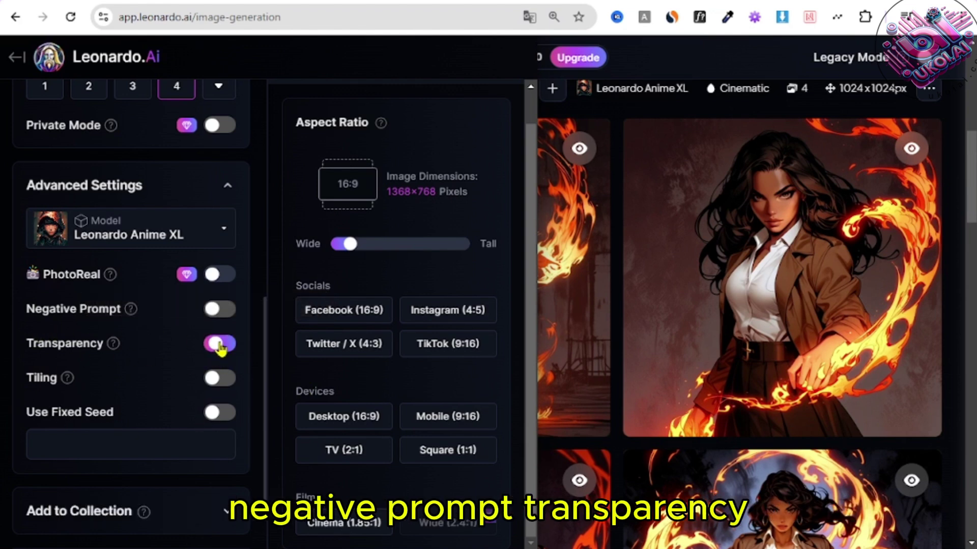
pyautogui.click(219, 379)
pyautogui.click(228, 413)
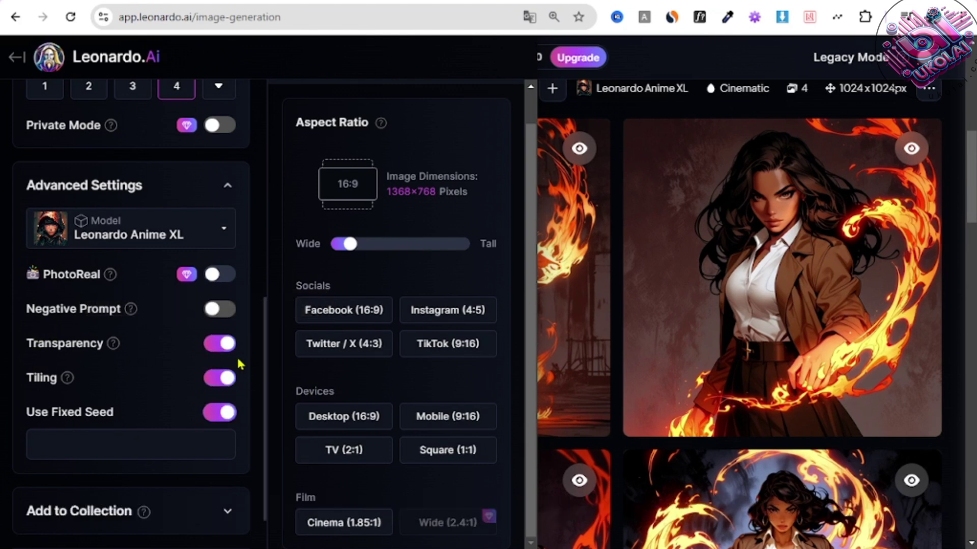
# - Toggle Negative Prompt on, then switch Negative Prompt, Transparency, Tiling and Use Fixed Seed off
pyautogui.click(230, 313)
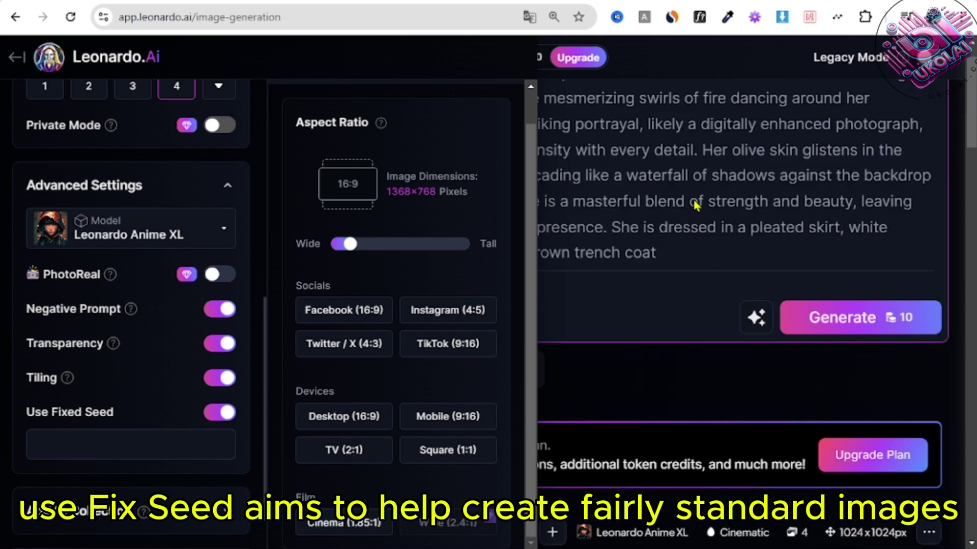
pyautogui.click(220, 311)
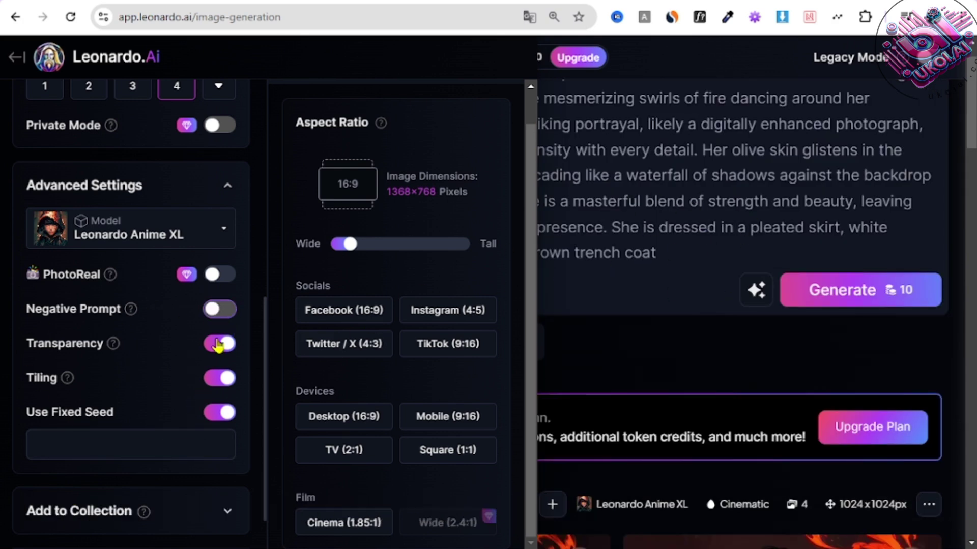
pyautogui.click(220, 344)
pyautogui.click(220, 378)
pyautogui.click(218, 413)
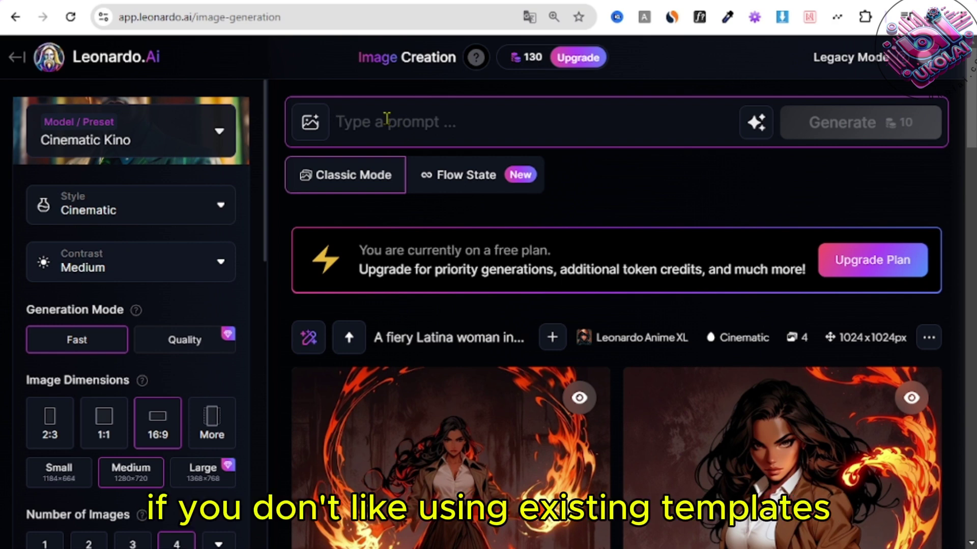
# - Paste the beautiful-planet-with-exploring-spaceship prompt and generate four images from it
pyautogui.write('Please create for me a beautiful planet and a spaceship flying to explore this planet, beautiful and attractive scenery.')
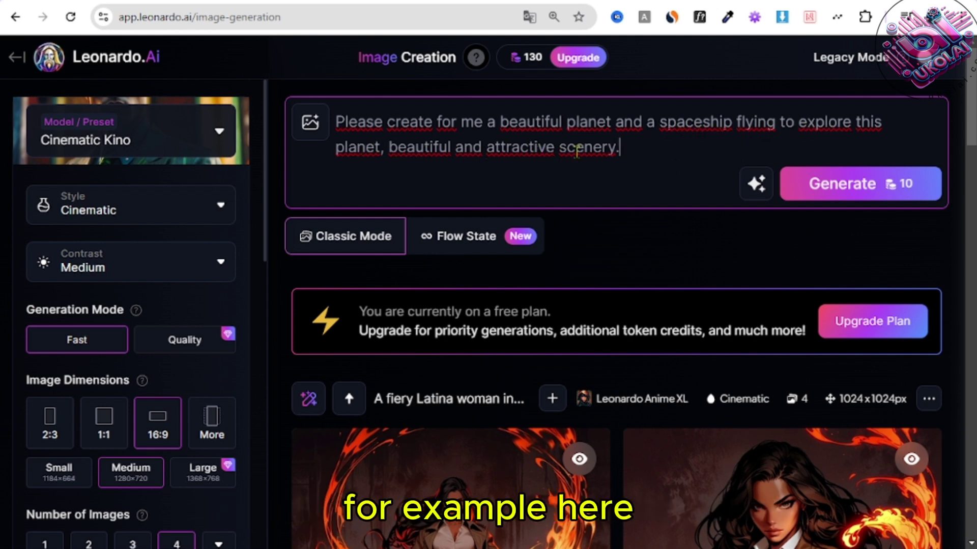
pyautogui.moveTo(523, 57)
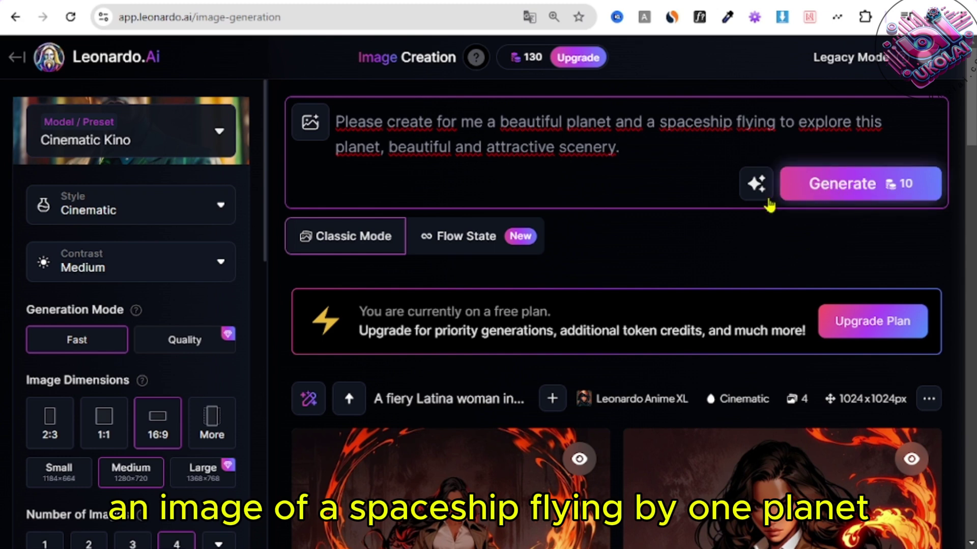
pyautogui.click(839, 193)
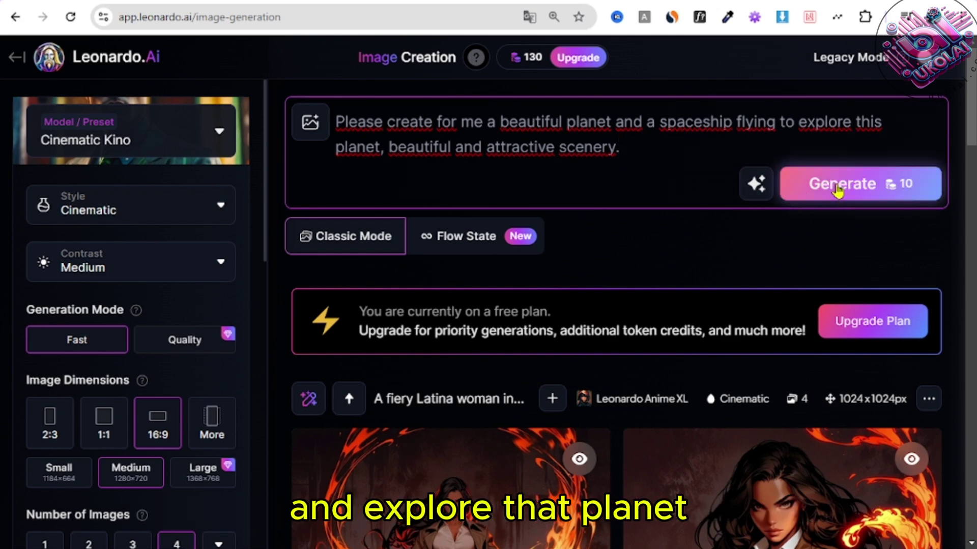
# - Scroll through the results while the four spaceship-over-planet images finish loading
pyautogui.scroll(-5, 639, 224)
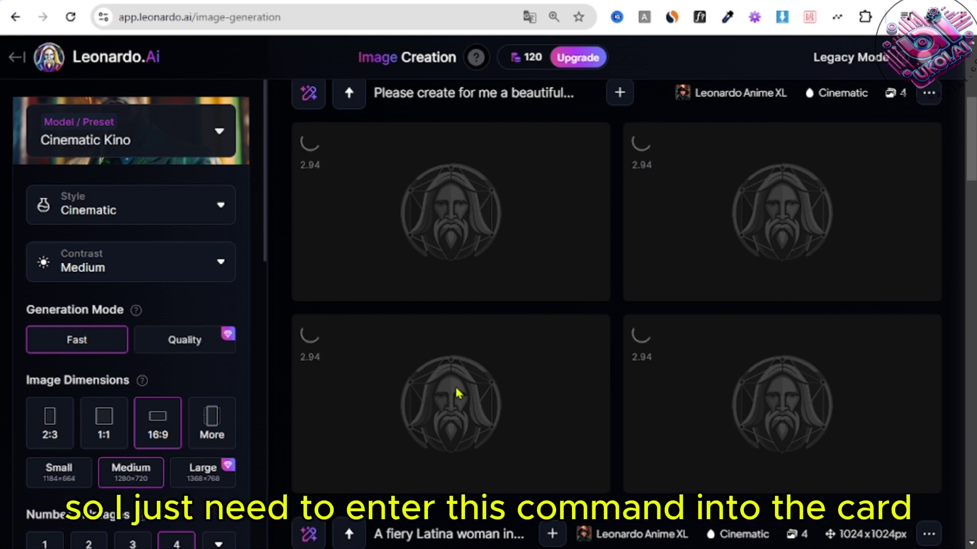
pyautogui.scroll(-2, 513, 404)
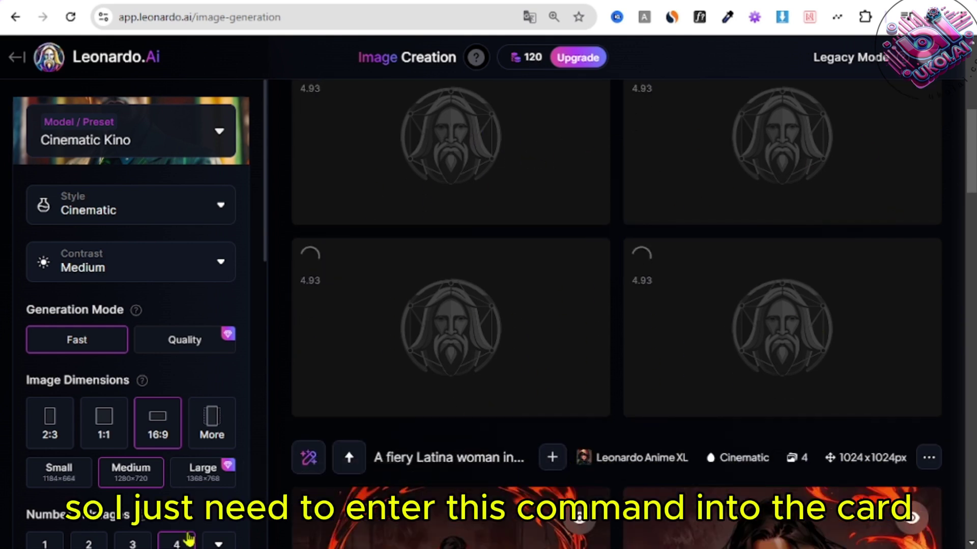
pyautogui.scroll(-2, 229, 472)
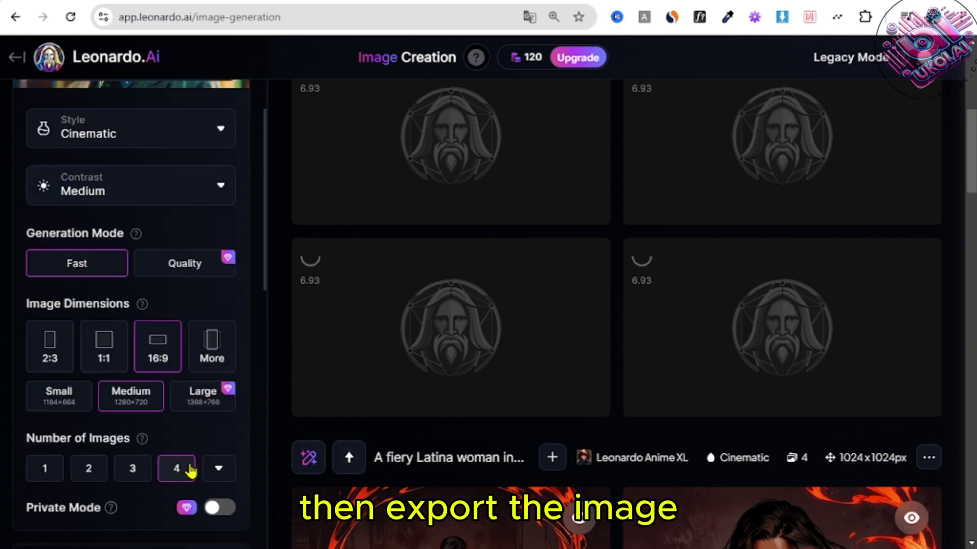
pyautogui.scroll(3, 557, 319)
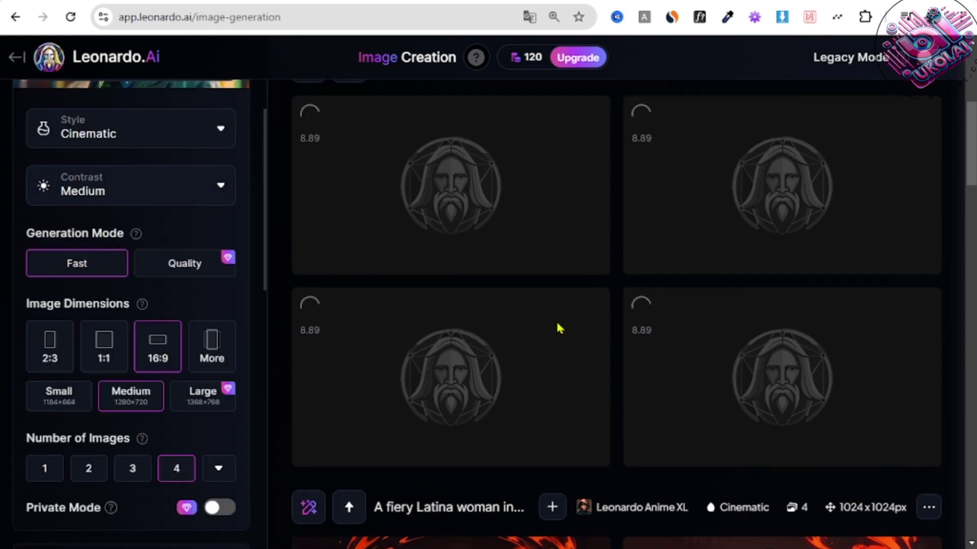
pyautogui.scroll(2, 584, 333)
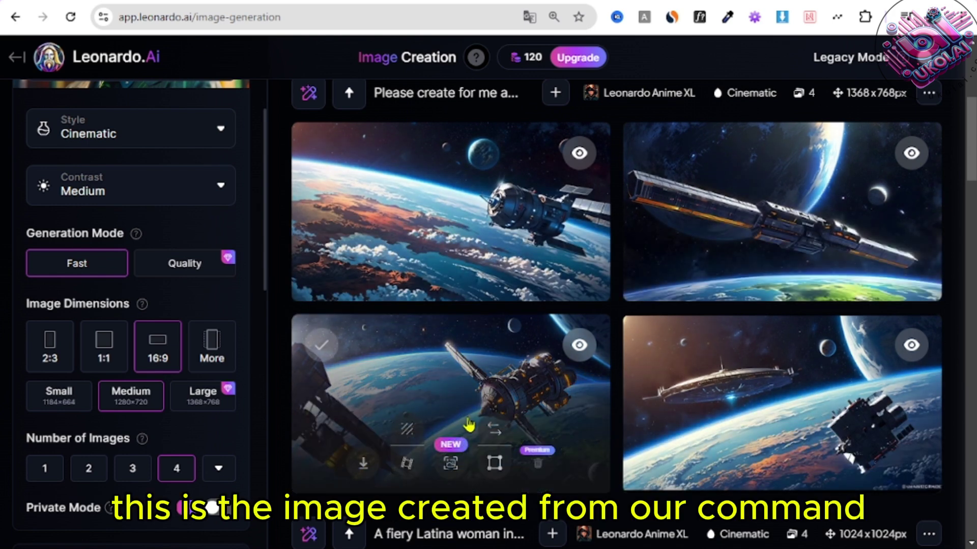
# - Preview the space-station image full size, close it, and open the long spaceship image
pyautogui.click(447, 220)
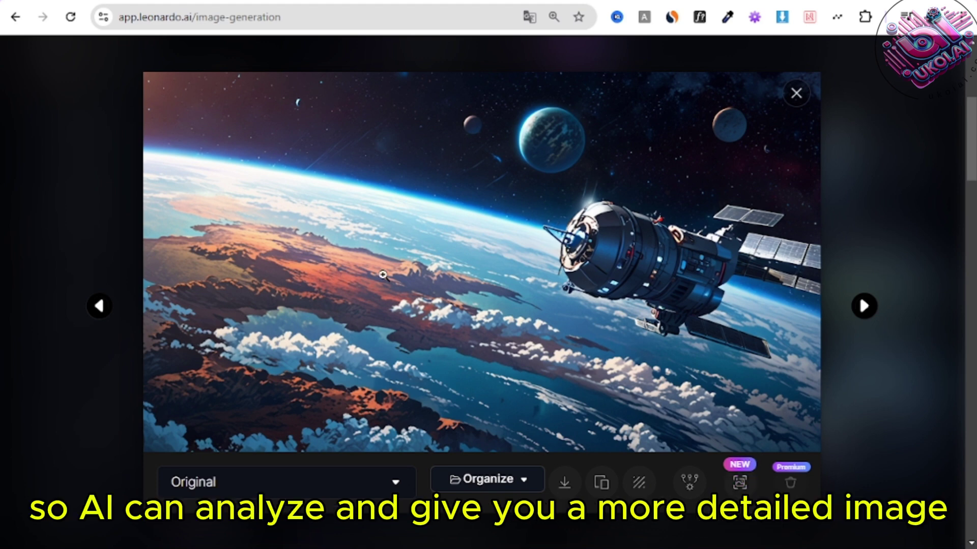
pyautogui.click(795, 104)
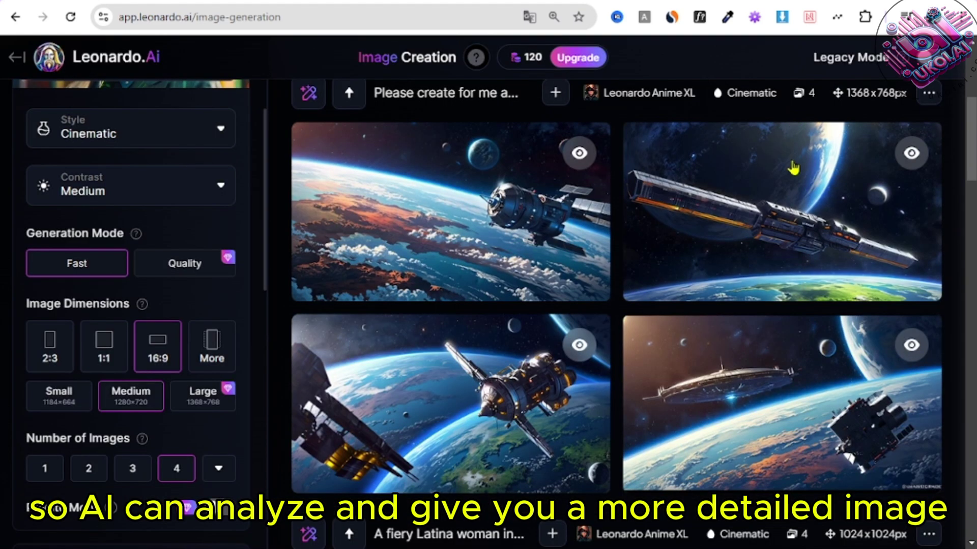
pyautogui.click(781, 221)
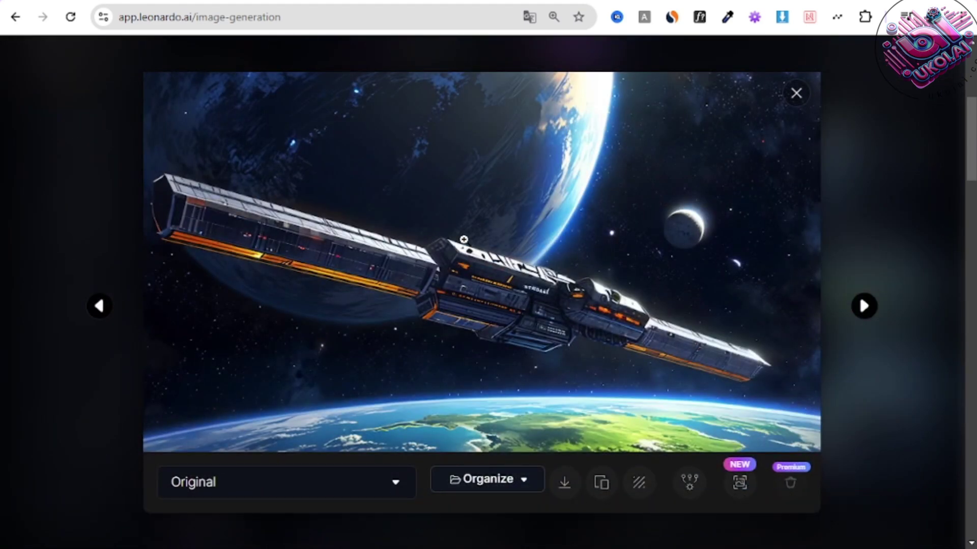